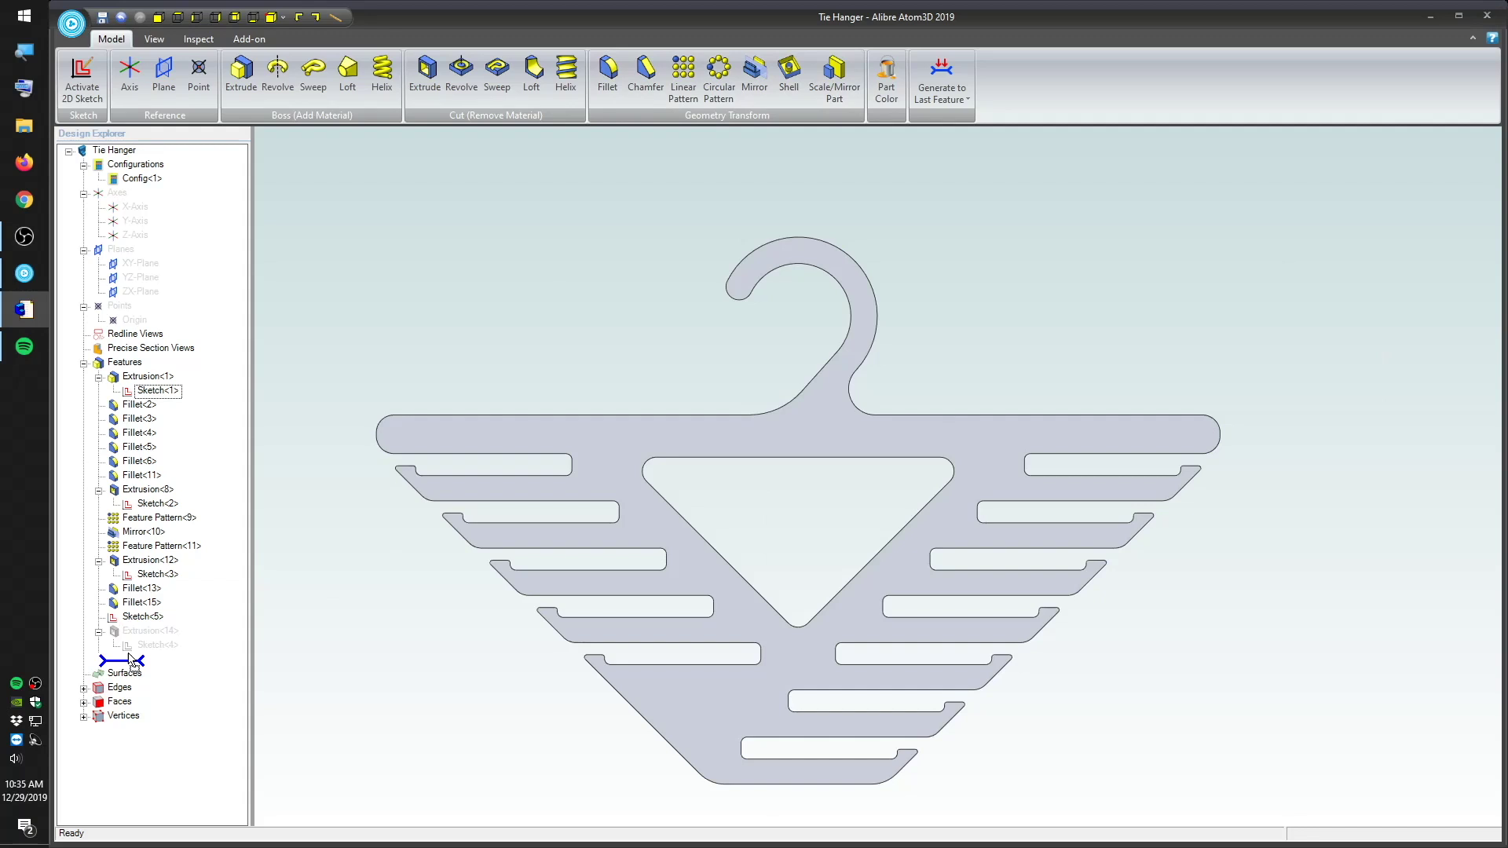
Step: Roll back to Sketch<1>, review its dimensions, moving the Ø1.500 hook label, then restore Fillet<11>
drag(131, 658, 131, 405)
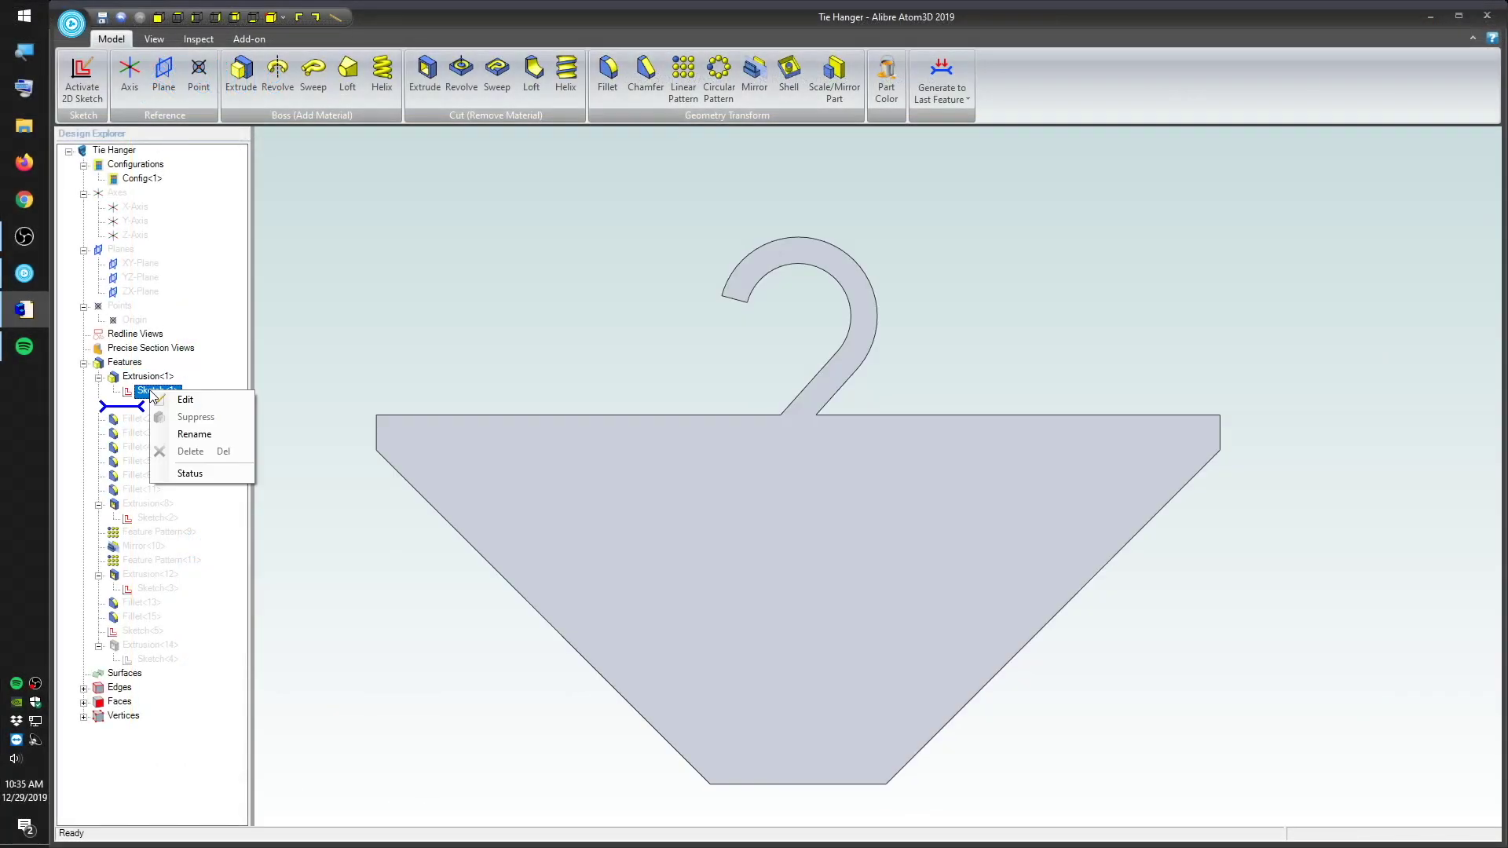
click(169, 397)
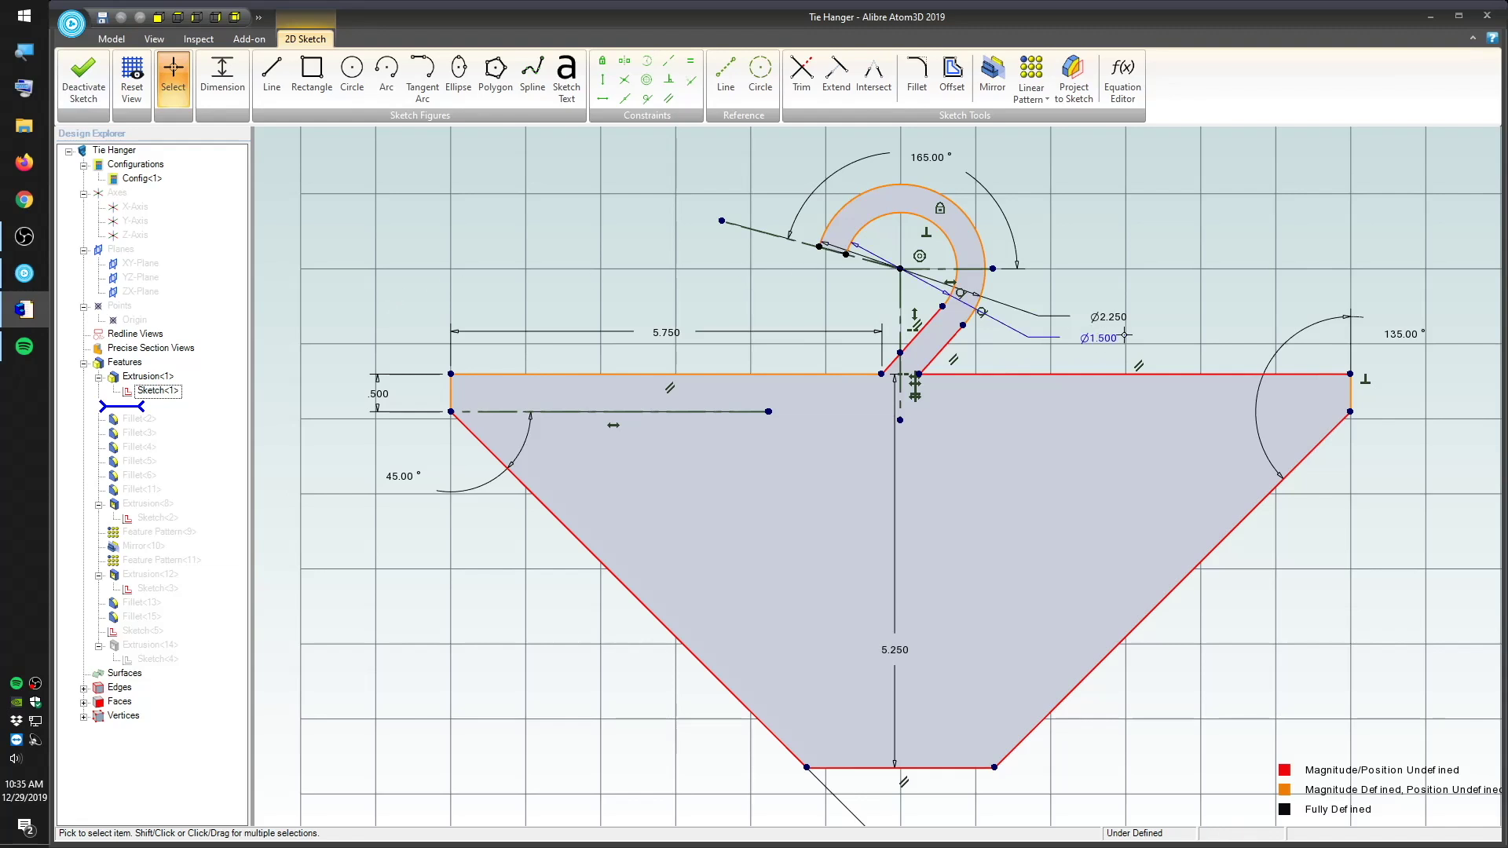
drag(1116, 318, 1082, 339)
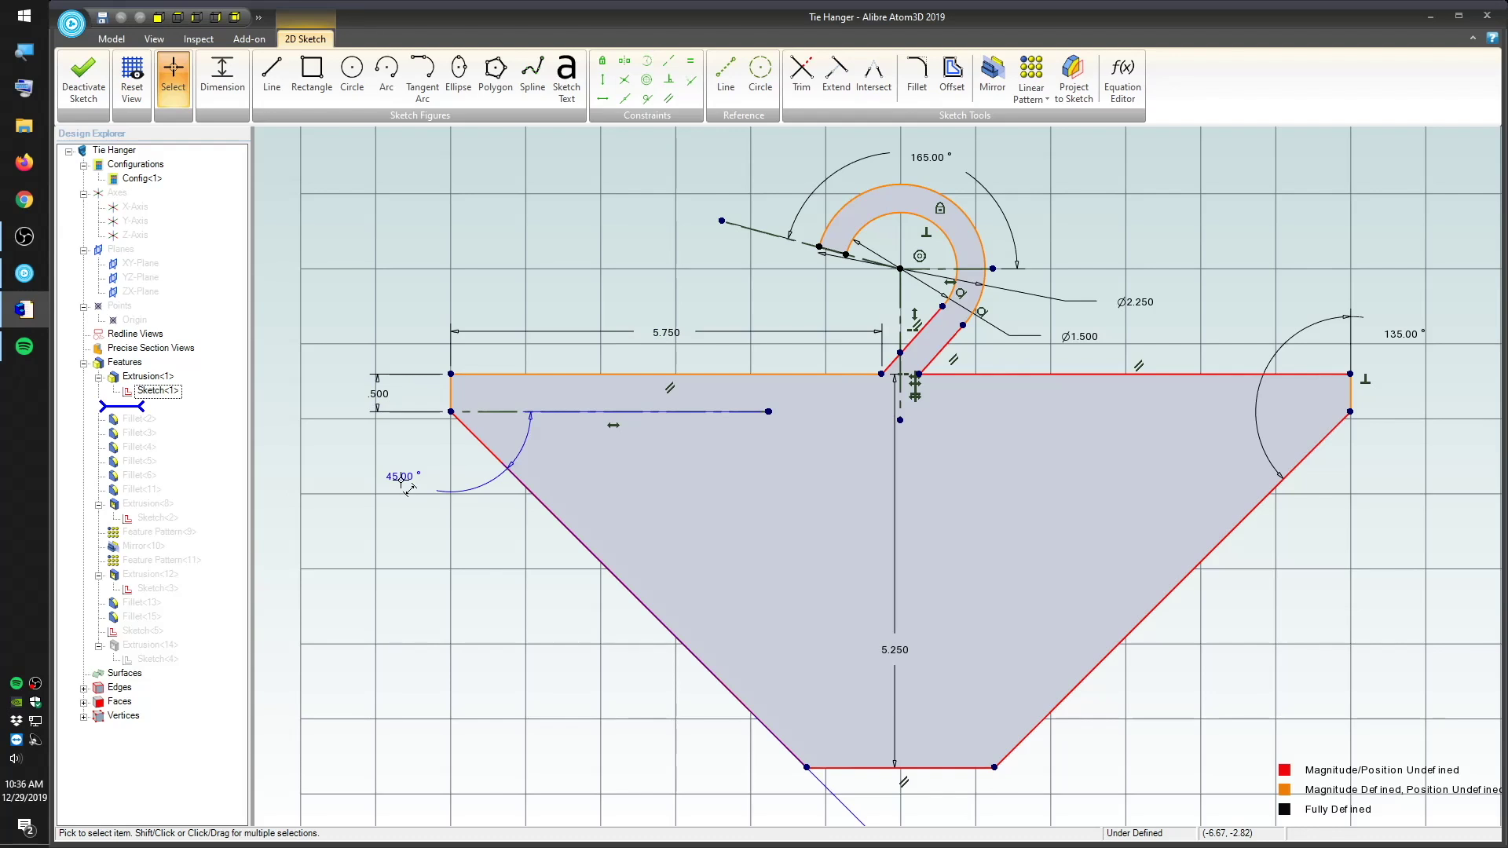
click(91, 83)
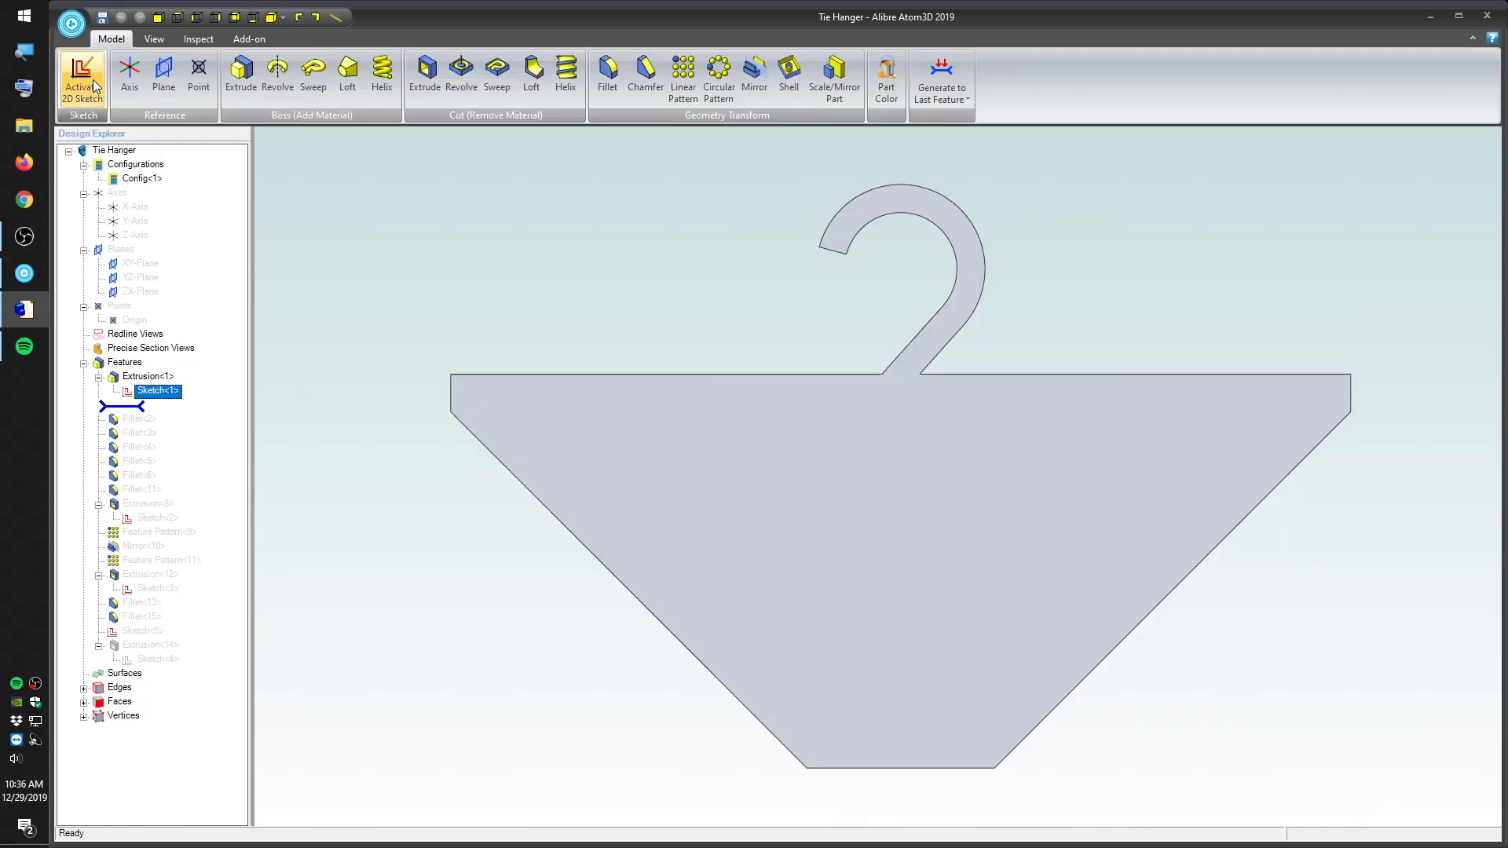
drag(126, 412, 135, 498)
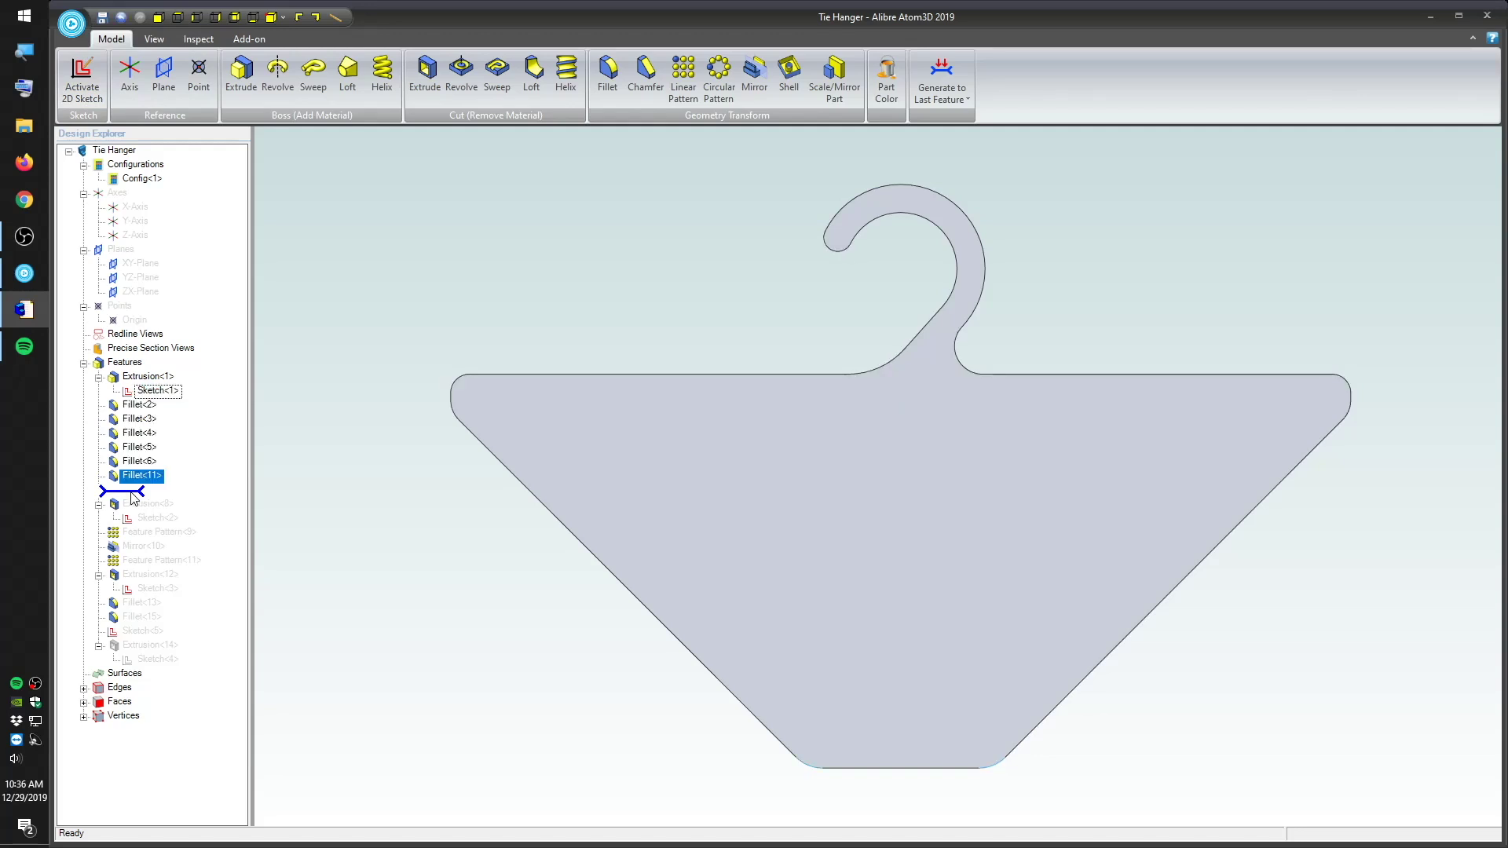
double_click(621, 598)
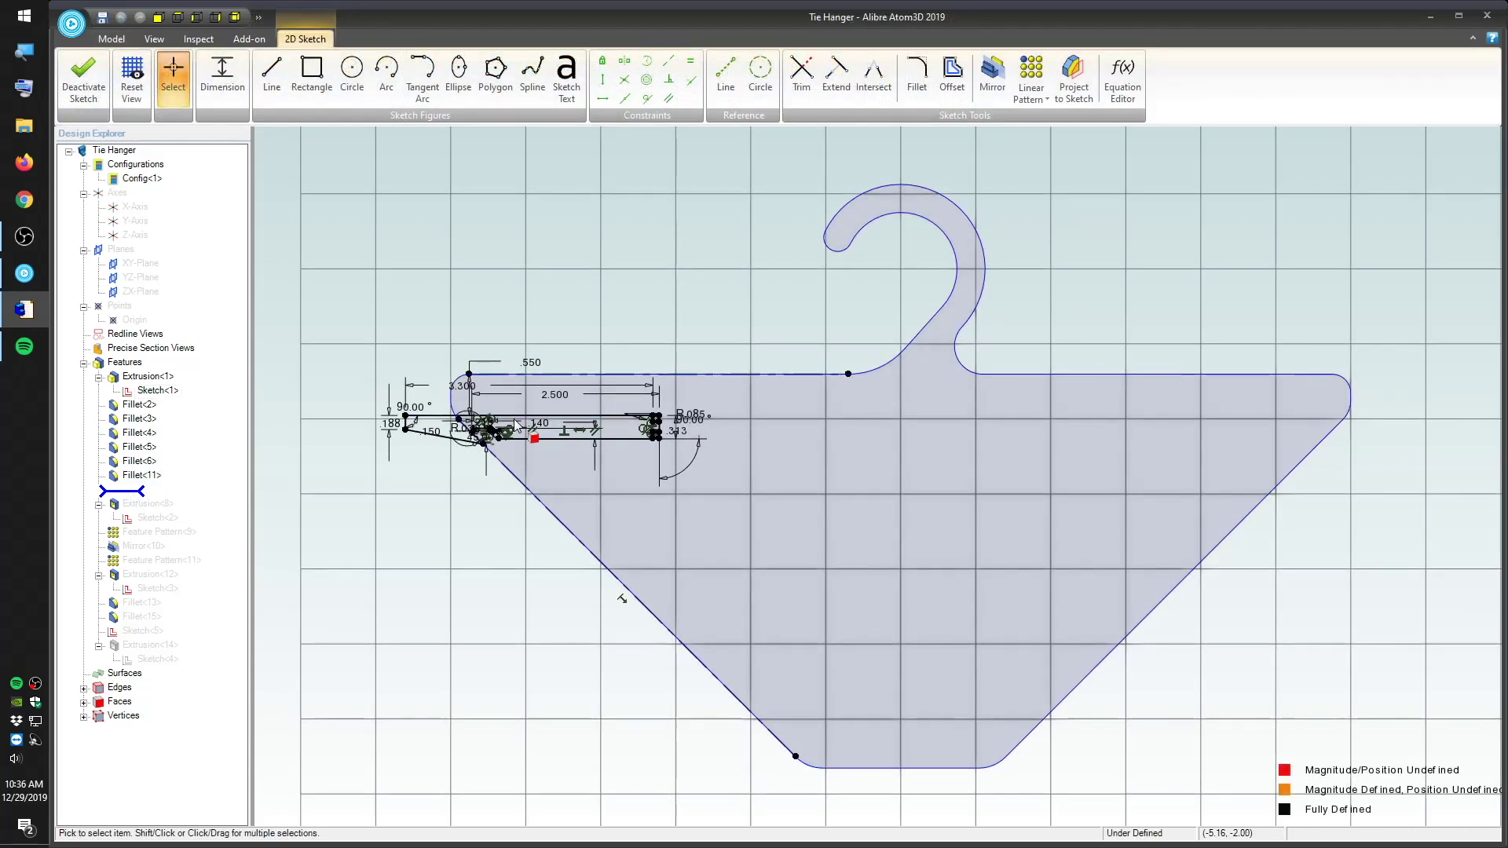
Step: Center and zoom on the first slot sketch, then orbit the part to inspect the slot cut
scroll(517, 424, up, 4)
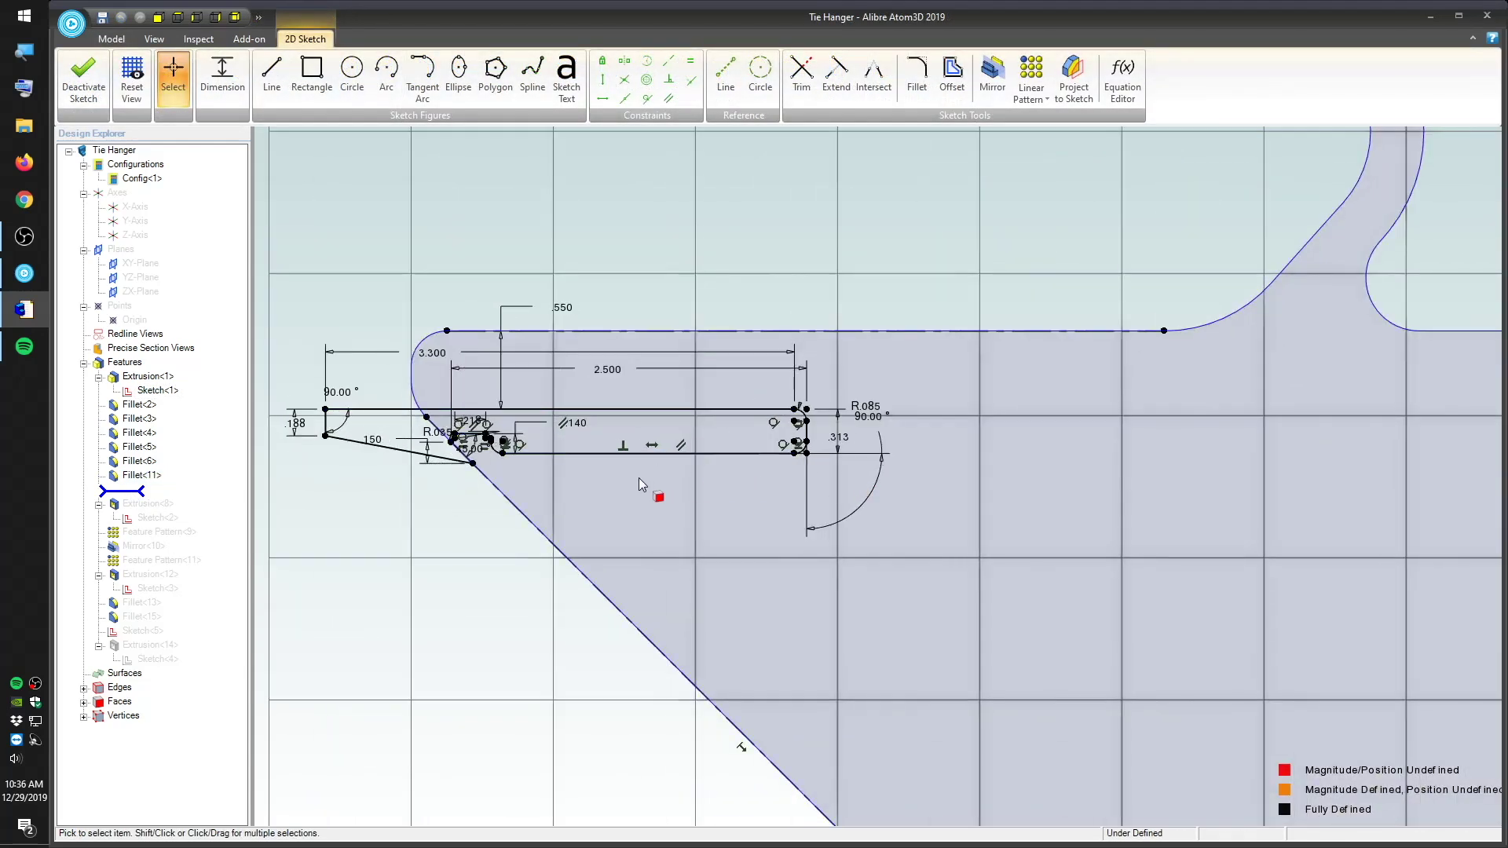
middle_drag(623, 495, 818, 482)
drag(818, 482, 675, 552)
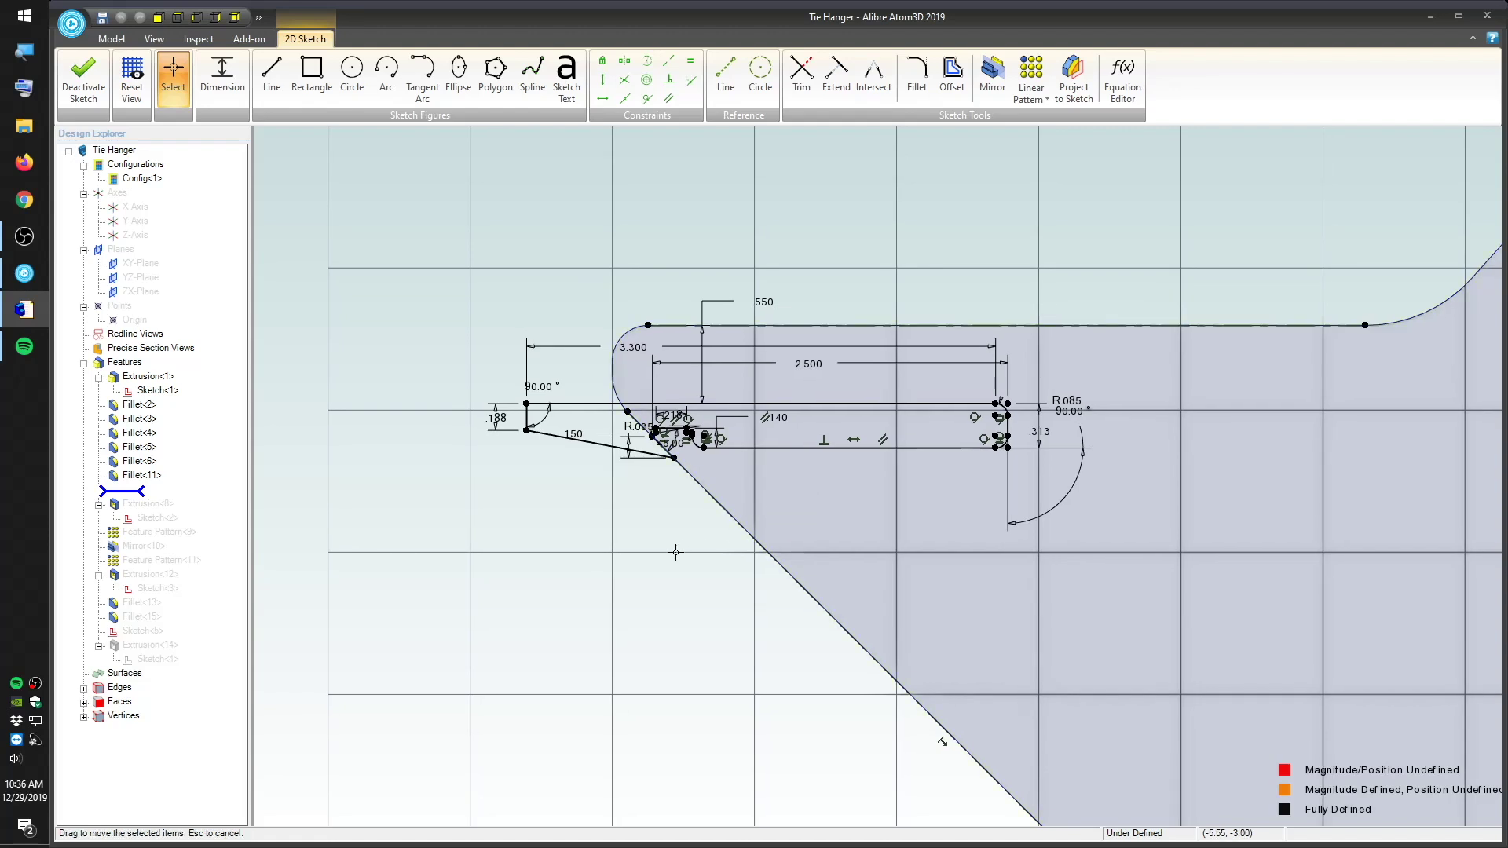
scroll(670, 430, up, 4)
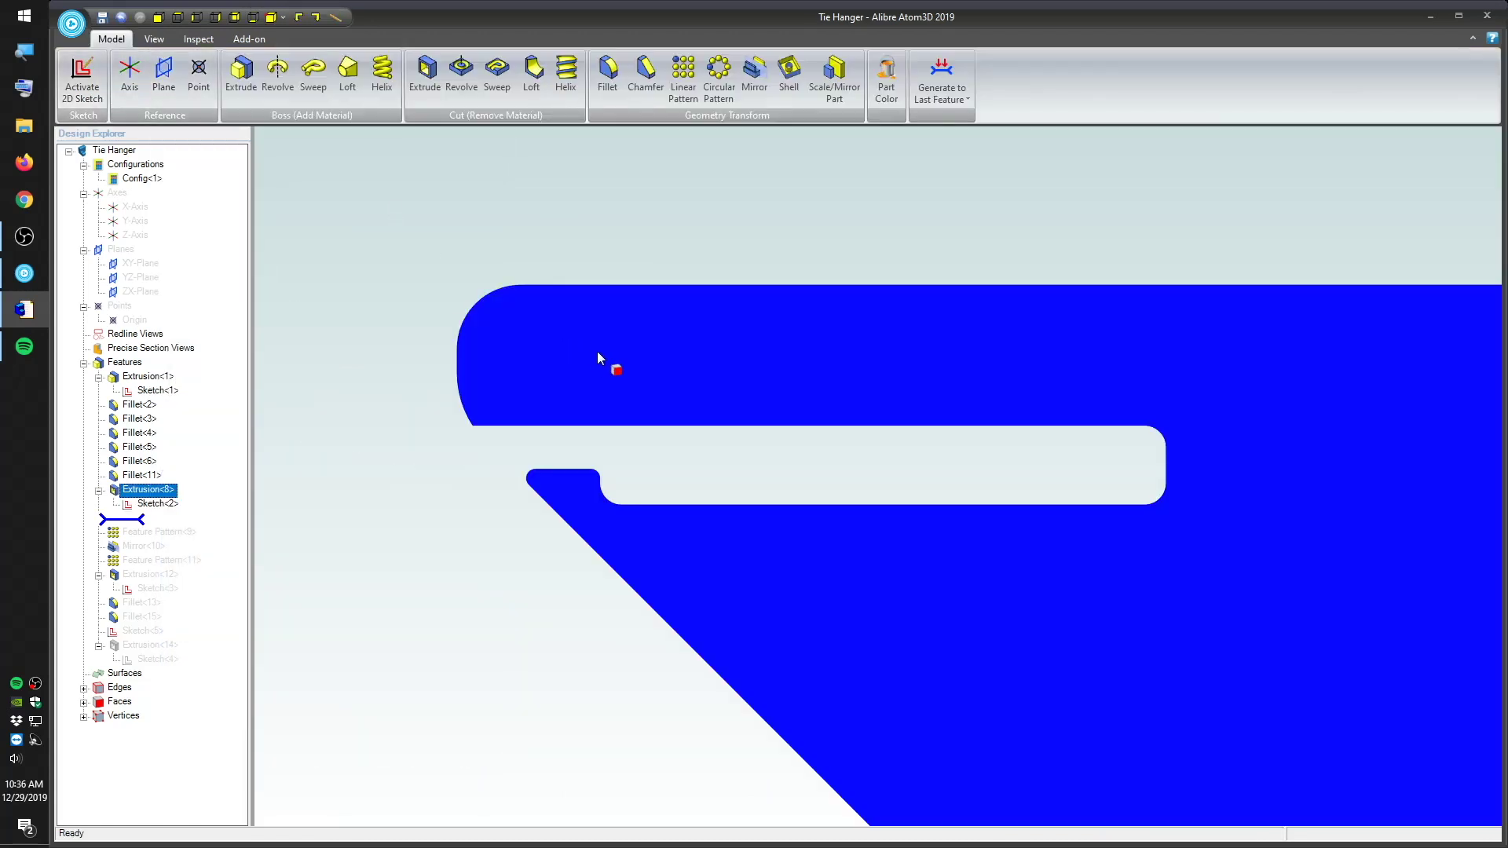
middle_drag(609, 349, 487, 243)
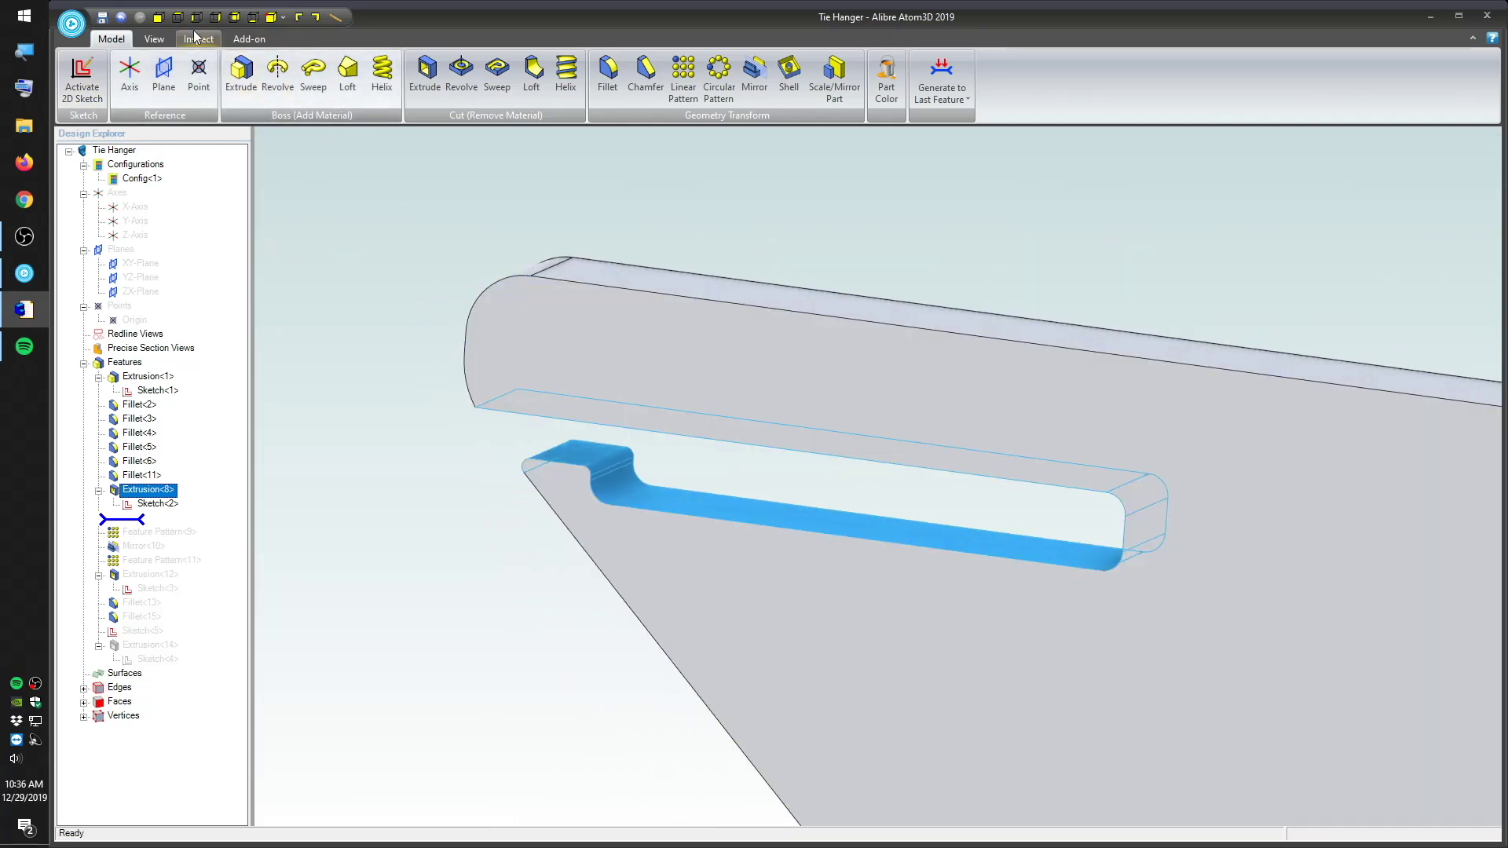
Step: Roll forward to Feature Pattern<9> and review the left-arm slot pattern settings
click(165, 20)
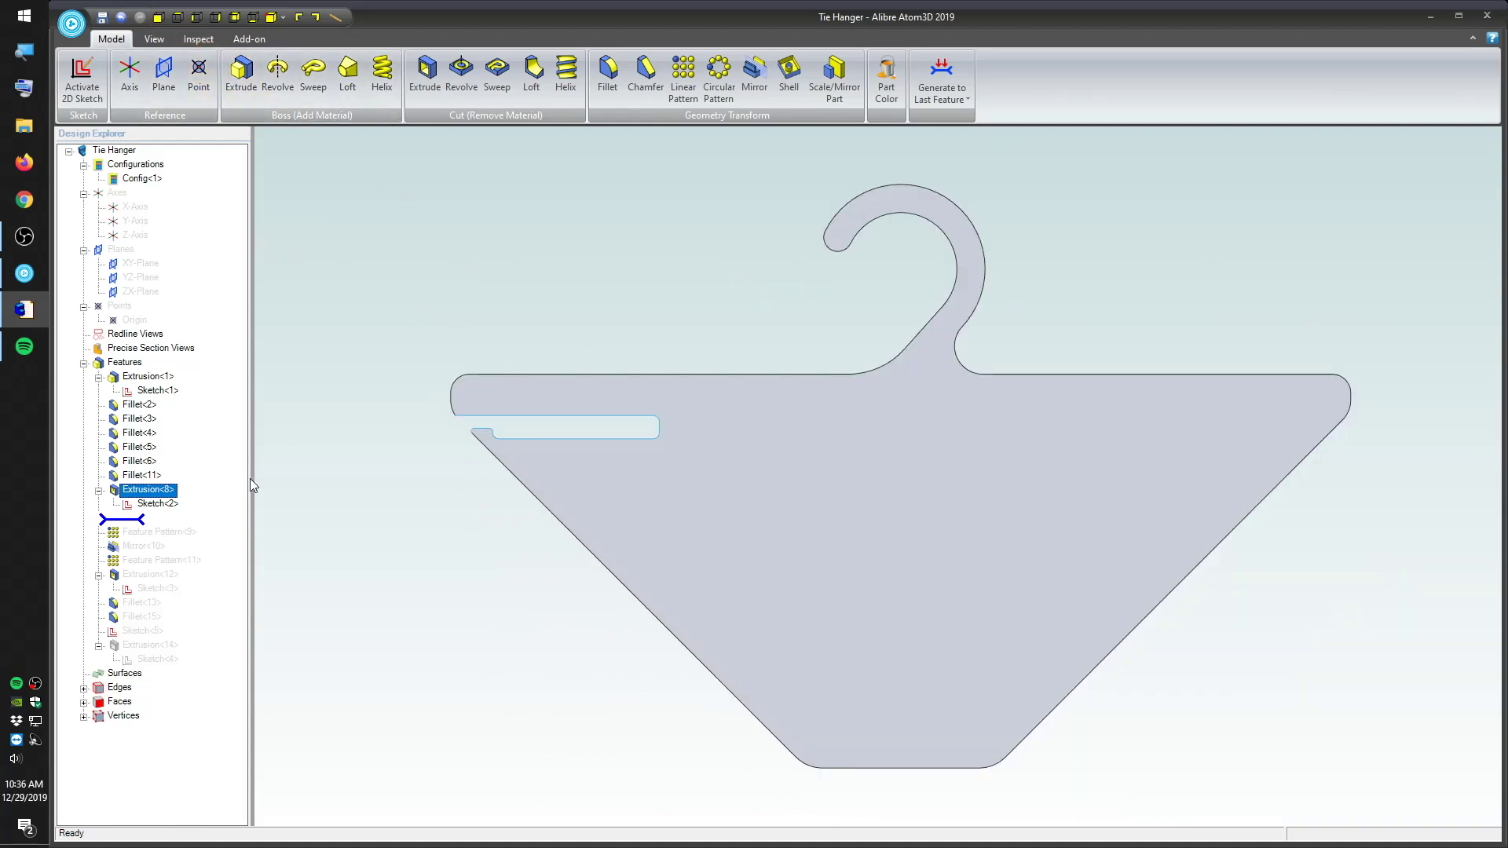
drag(131, 521, 127, 537)
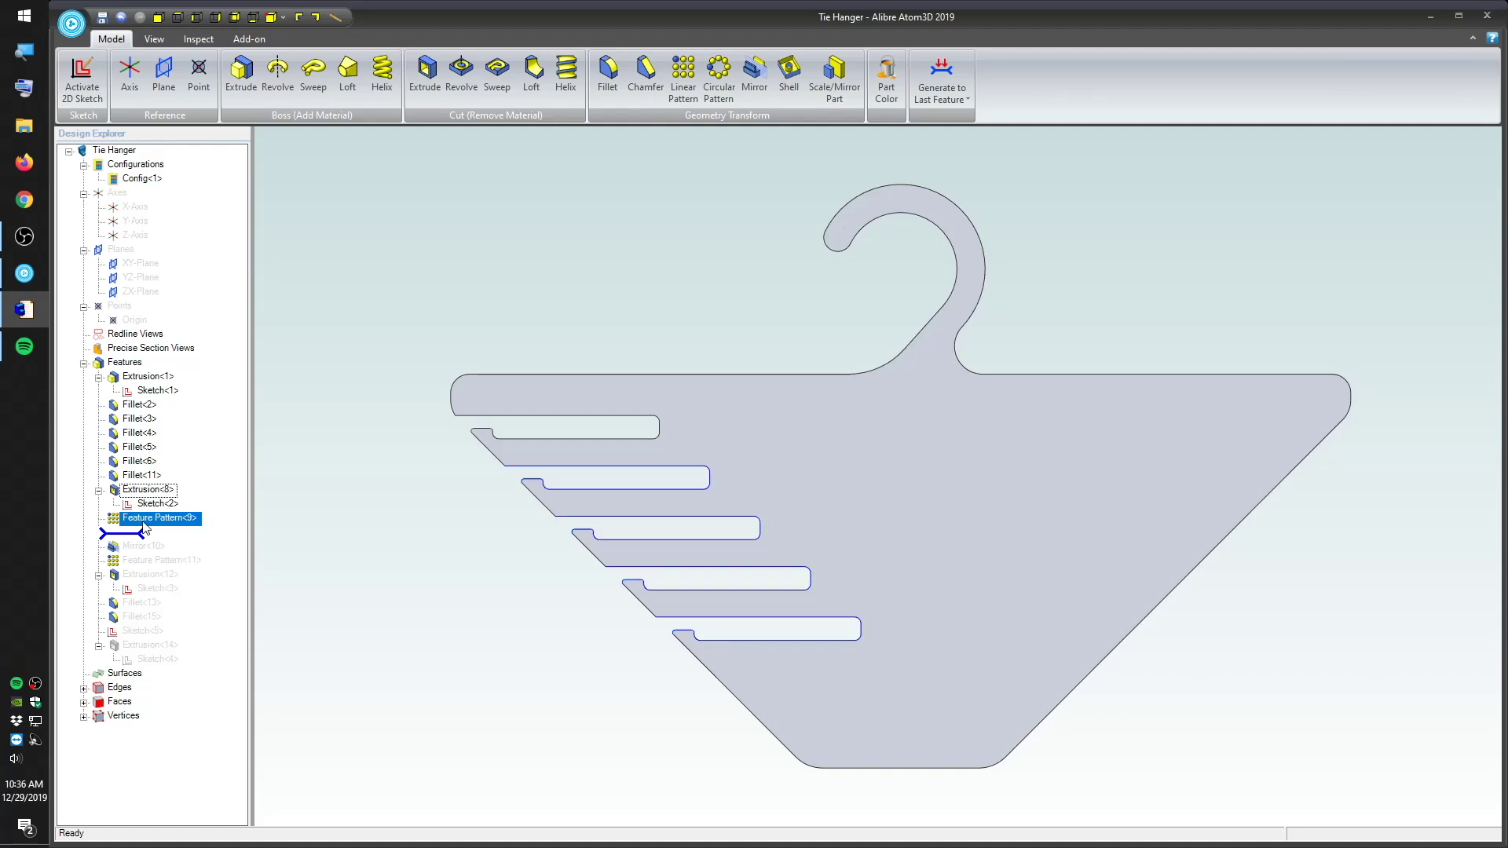
right_click(148, 520)
click(180, 528)
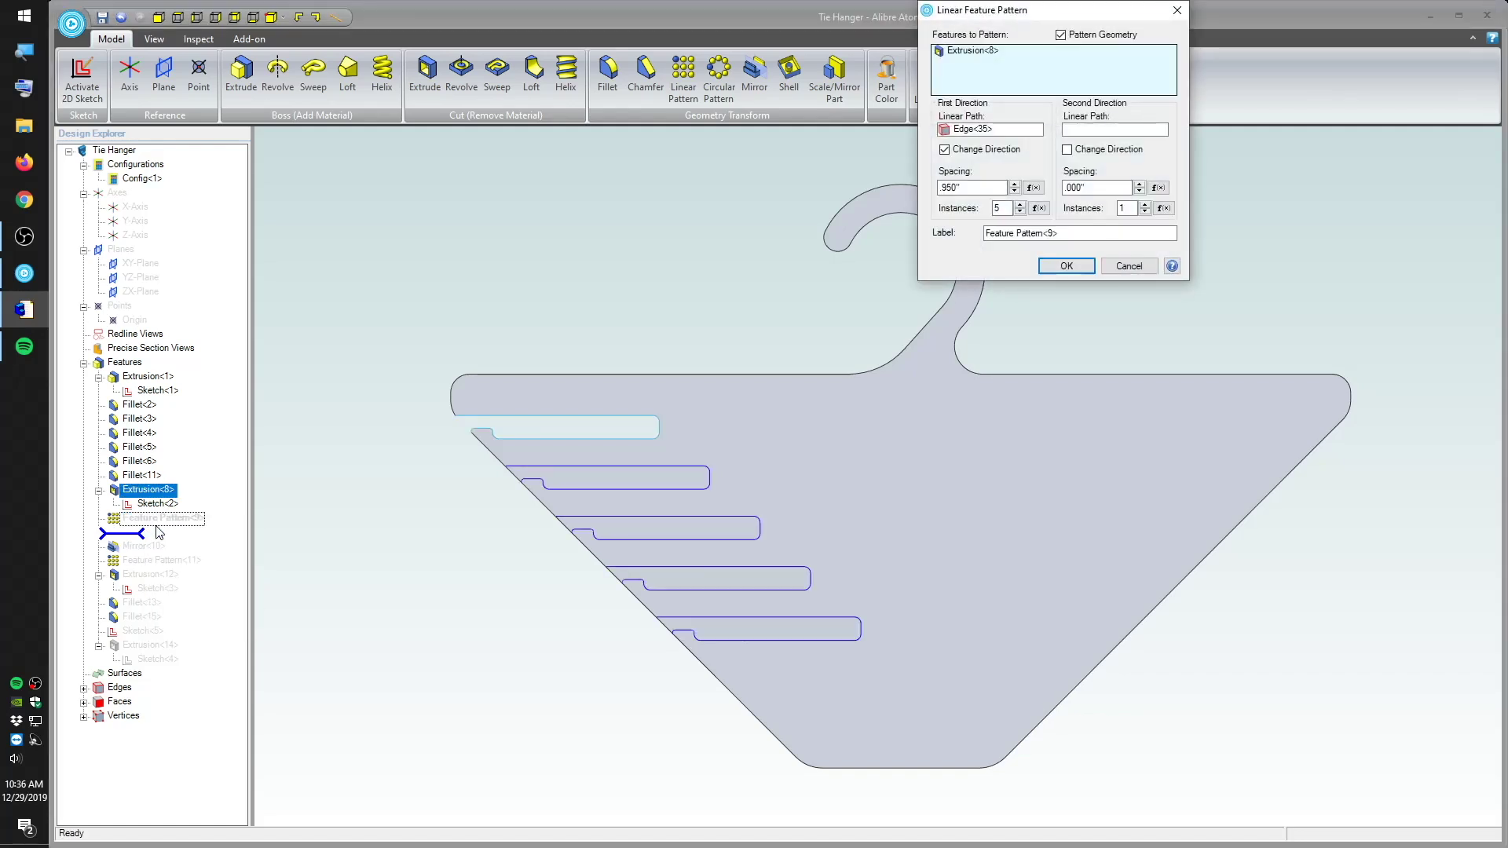
click(959, 131)
key(Return)
Step: Review Mirror<10>'s mirror plane with References shown, then roll forward to Feature Pattern<11>
drag(129, 537, 132, 557)
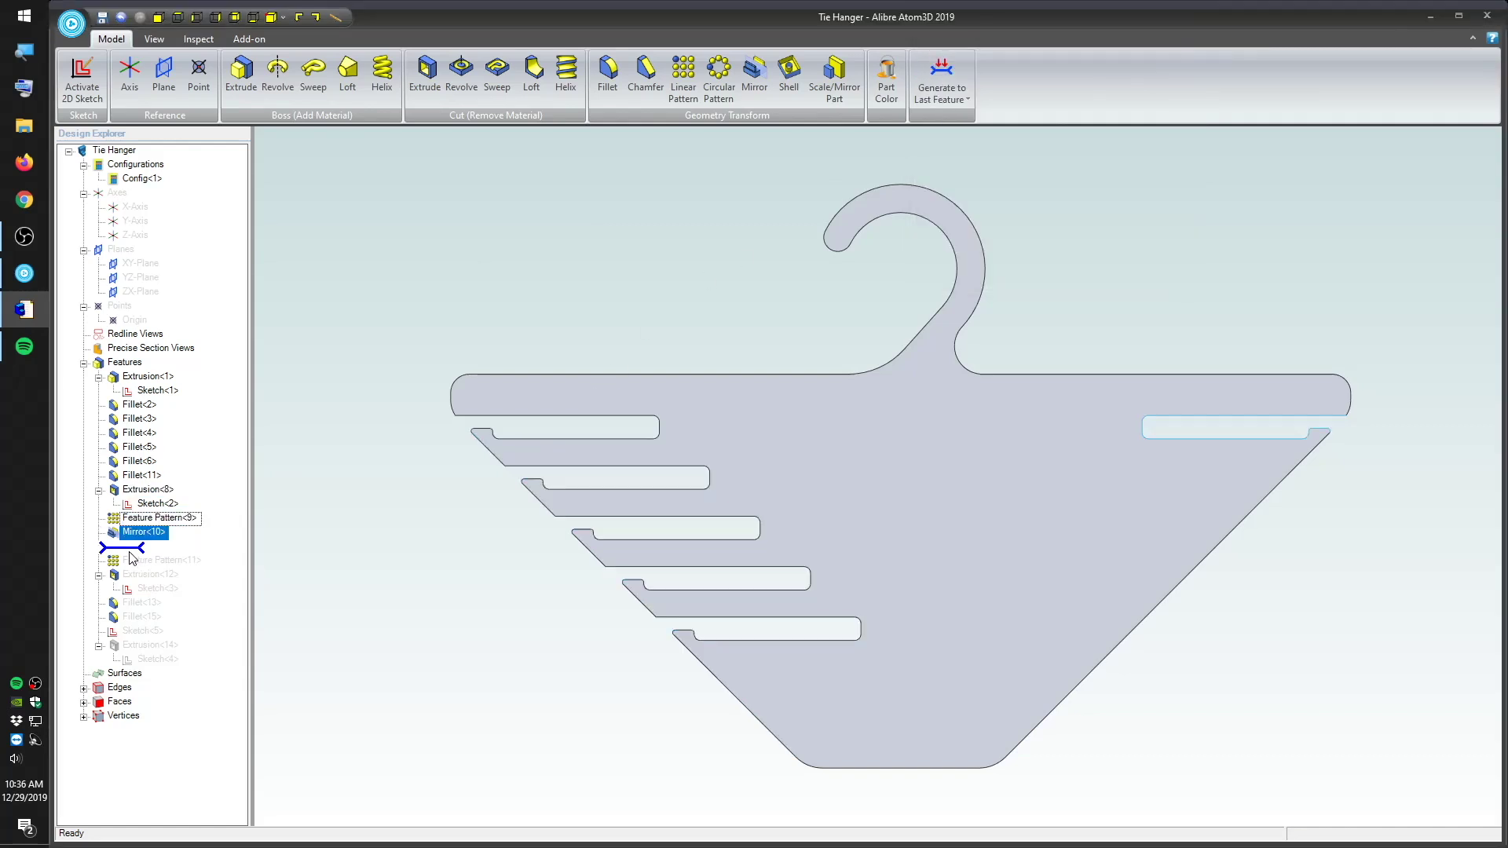
right_click(140, 532)
click(161, 537)
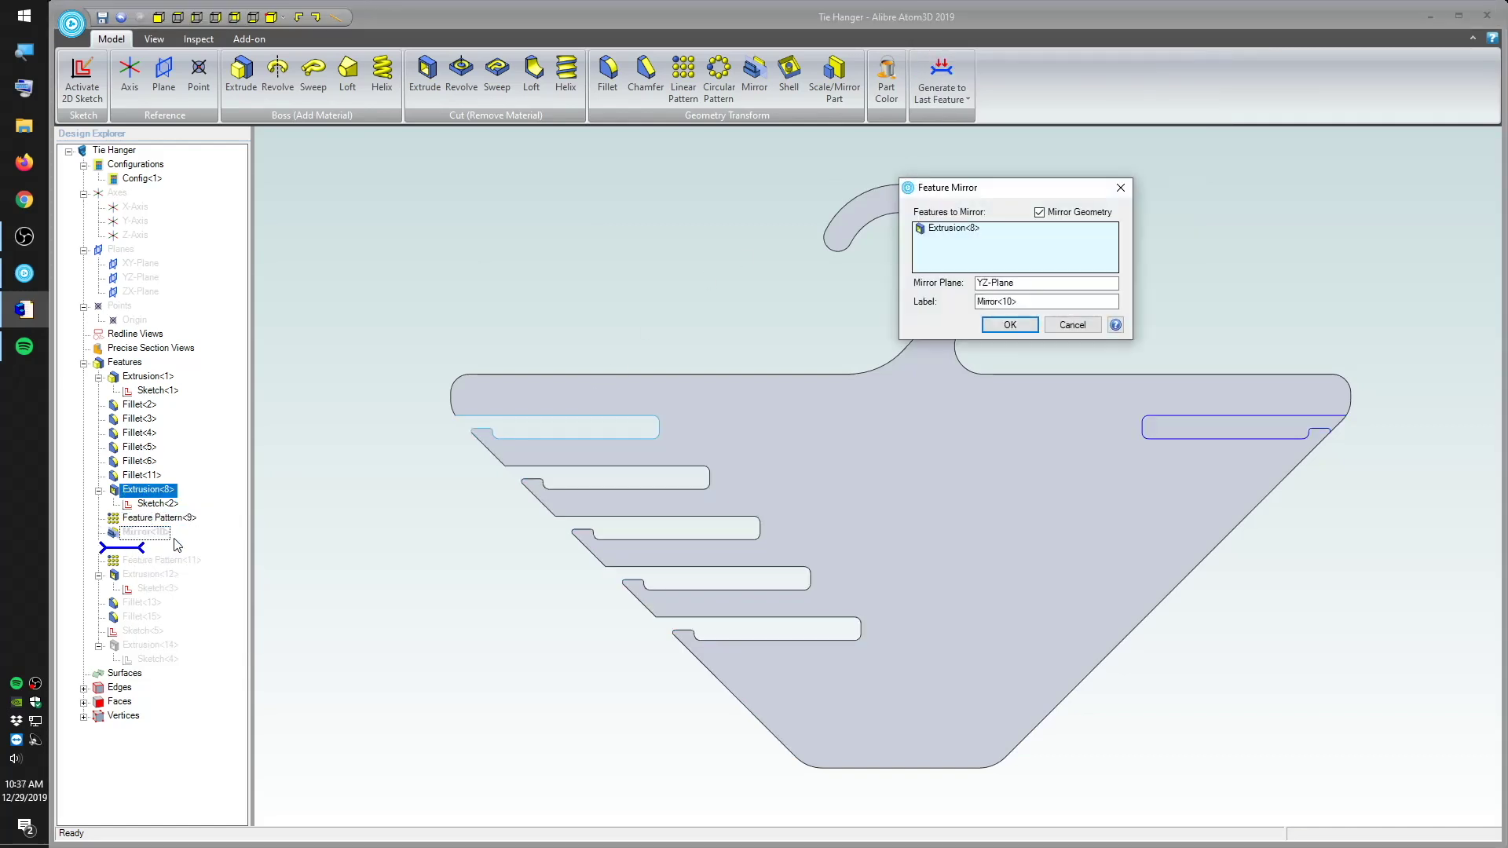
click(1013, 283)
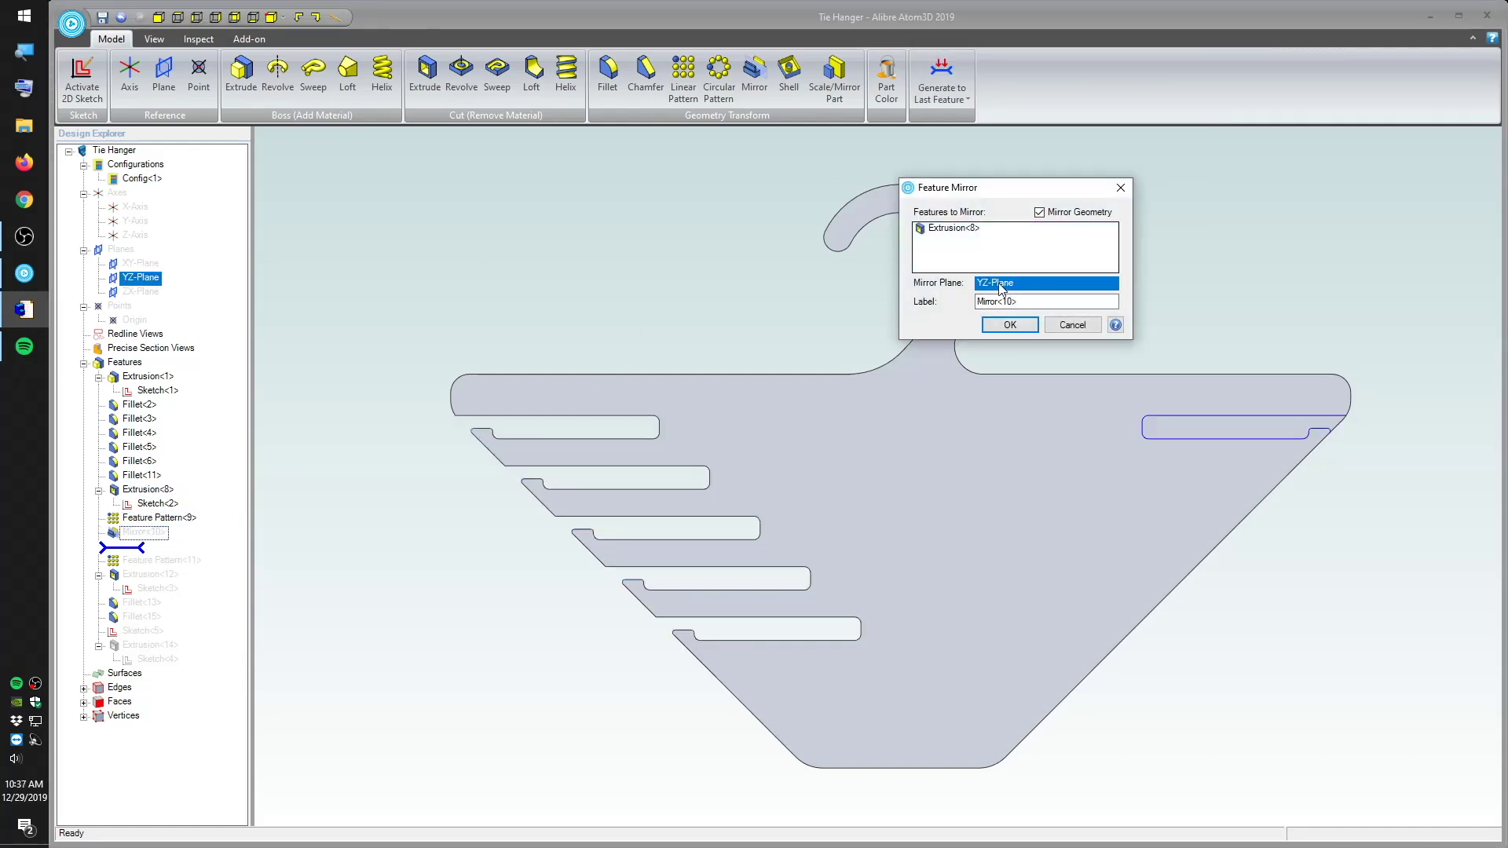
click(154, 39)
click(488, 79)
middle_drag(639, 275, 594, 283)
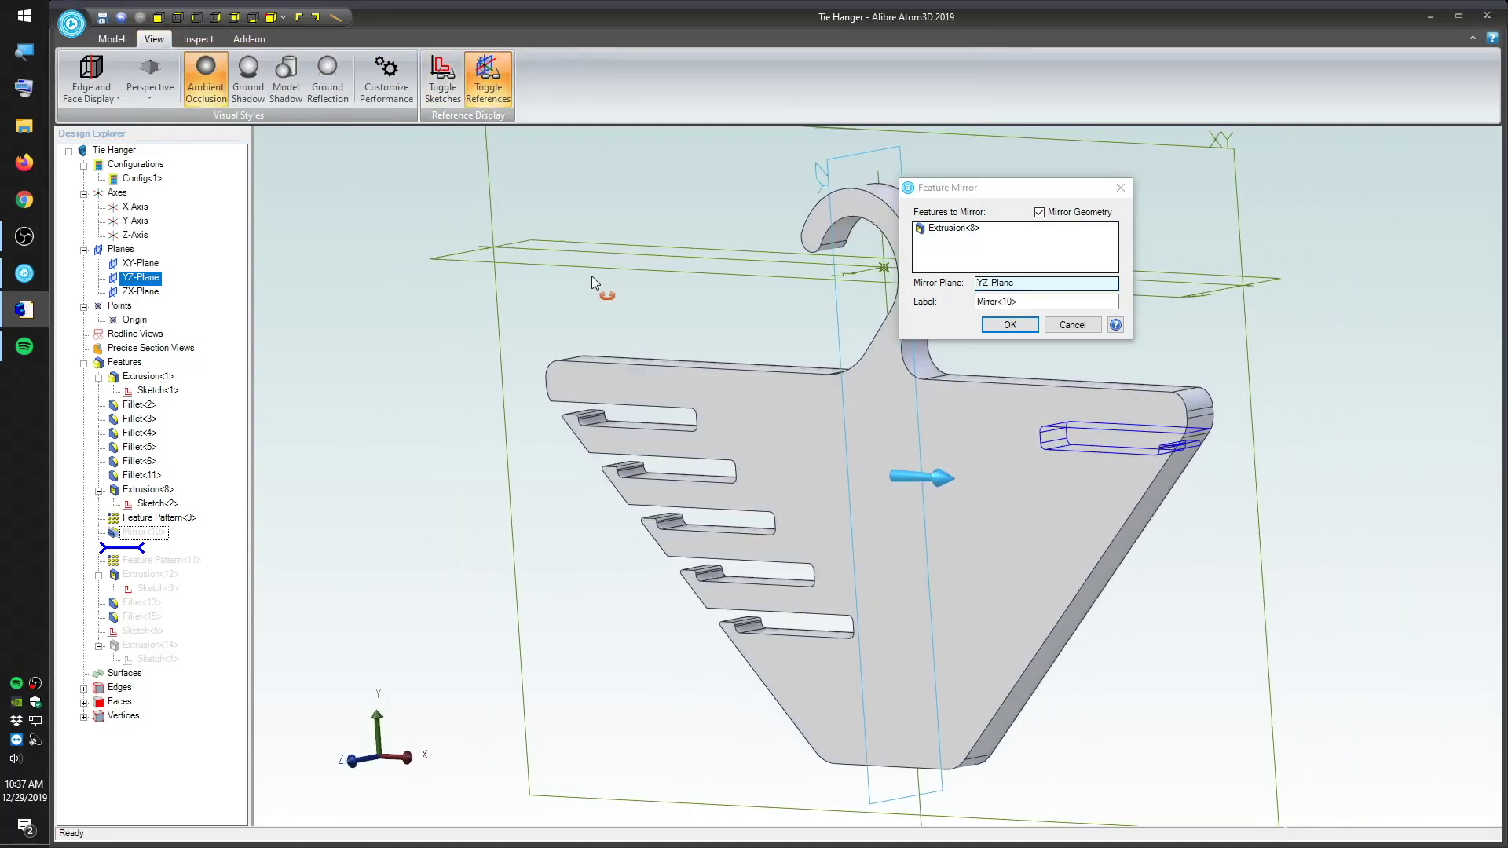
click(1072, 324)
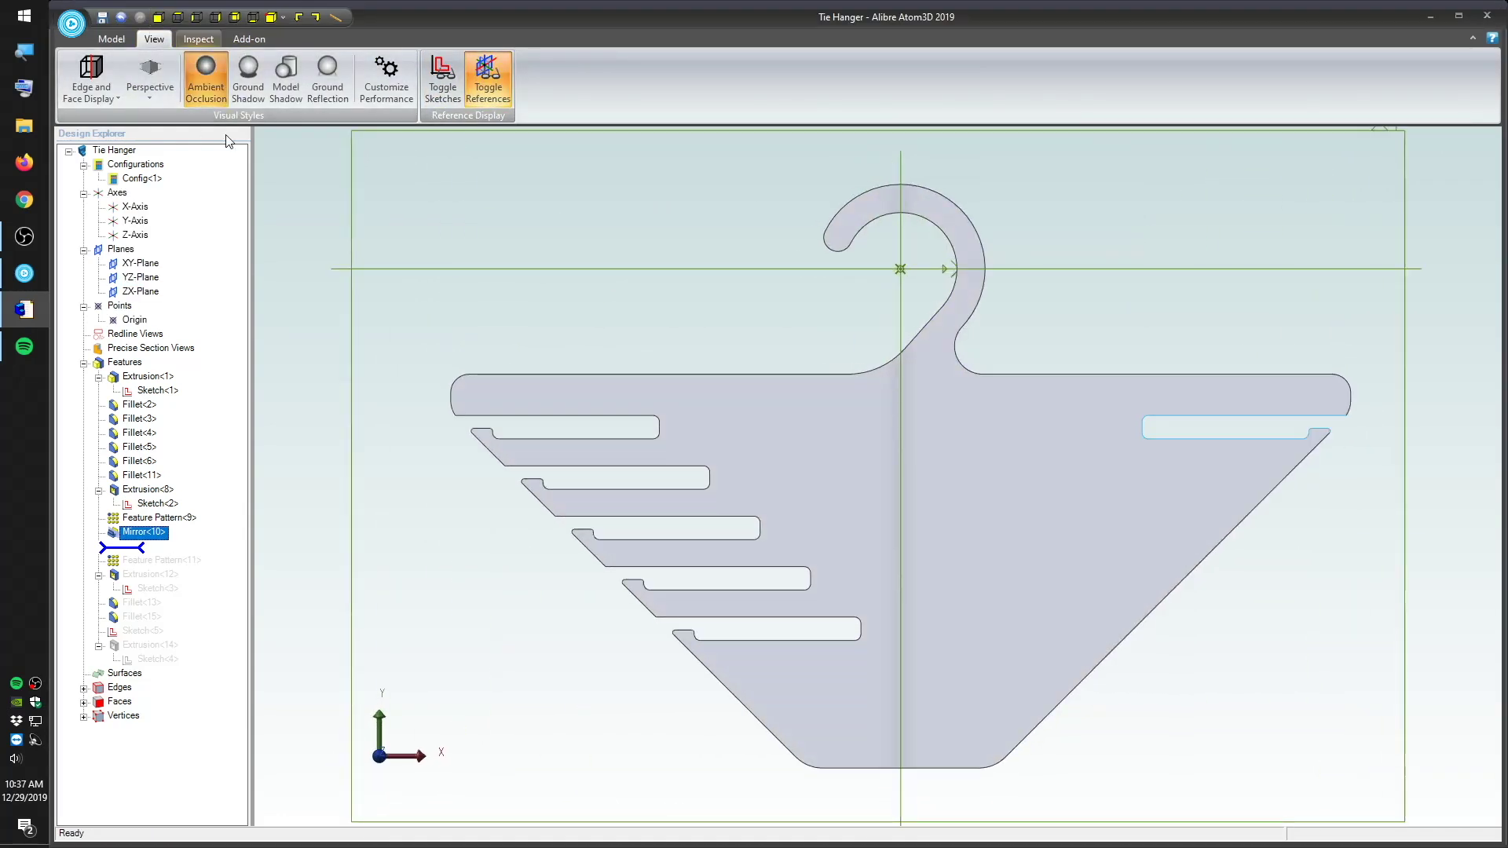
drag(122, 548, 121, 562)
Step: Review Feature Pattern<11>'s settings and the edge path it follows
right_click(145, 546)
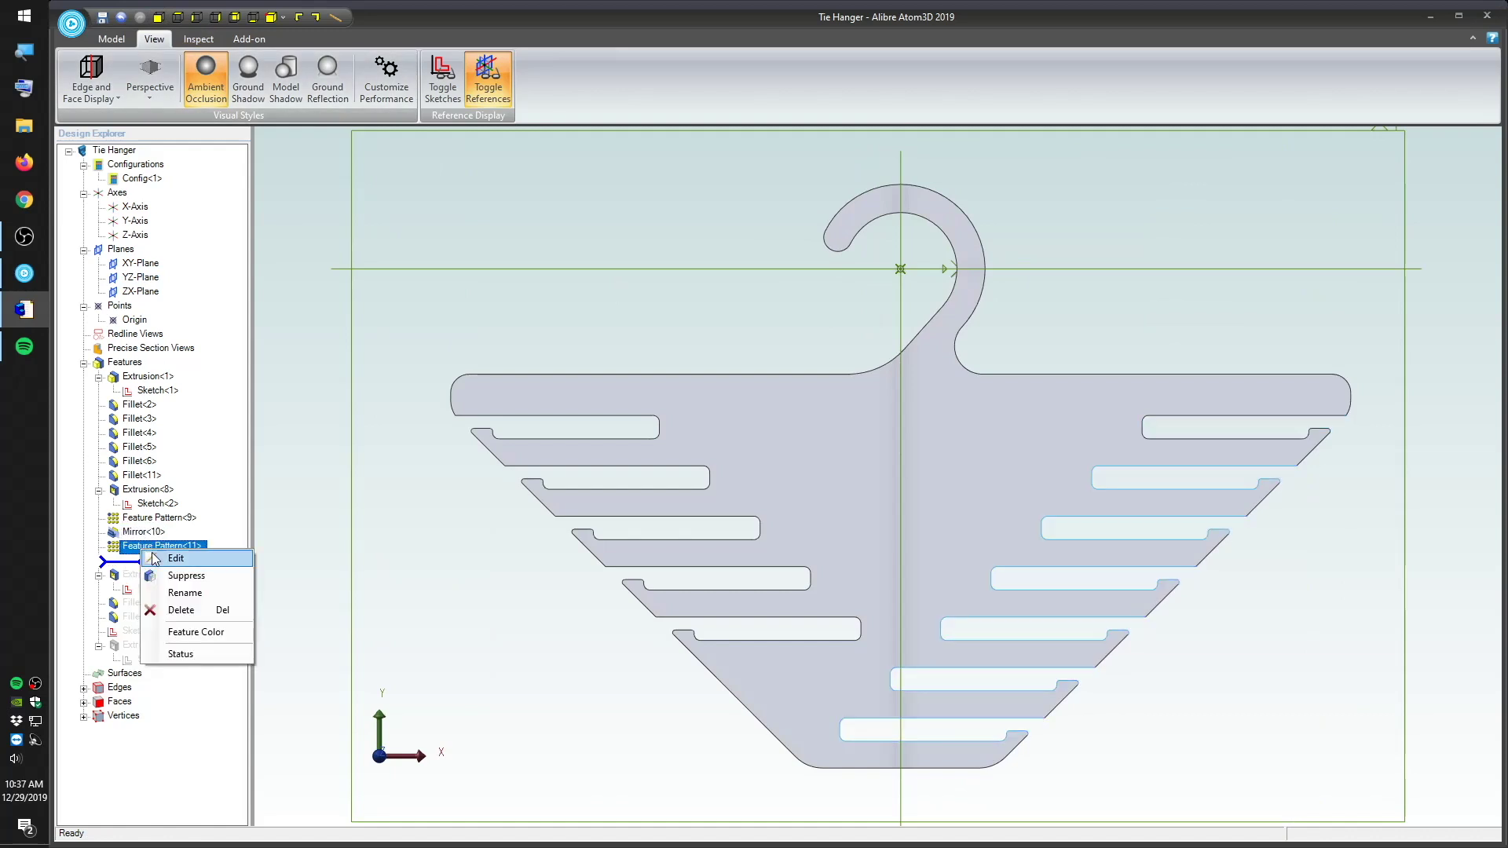
click(174, 559)
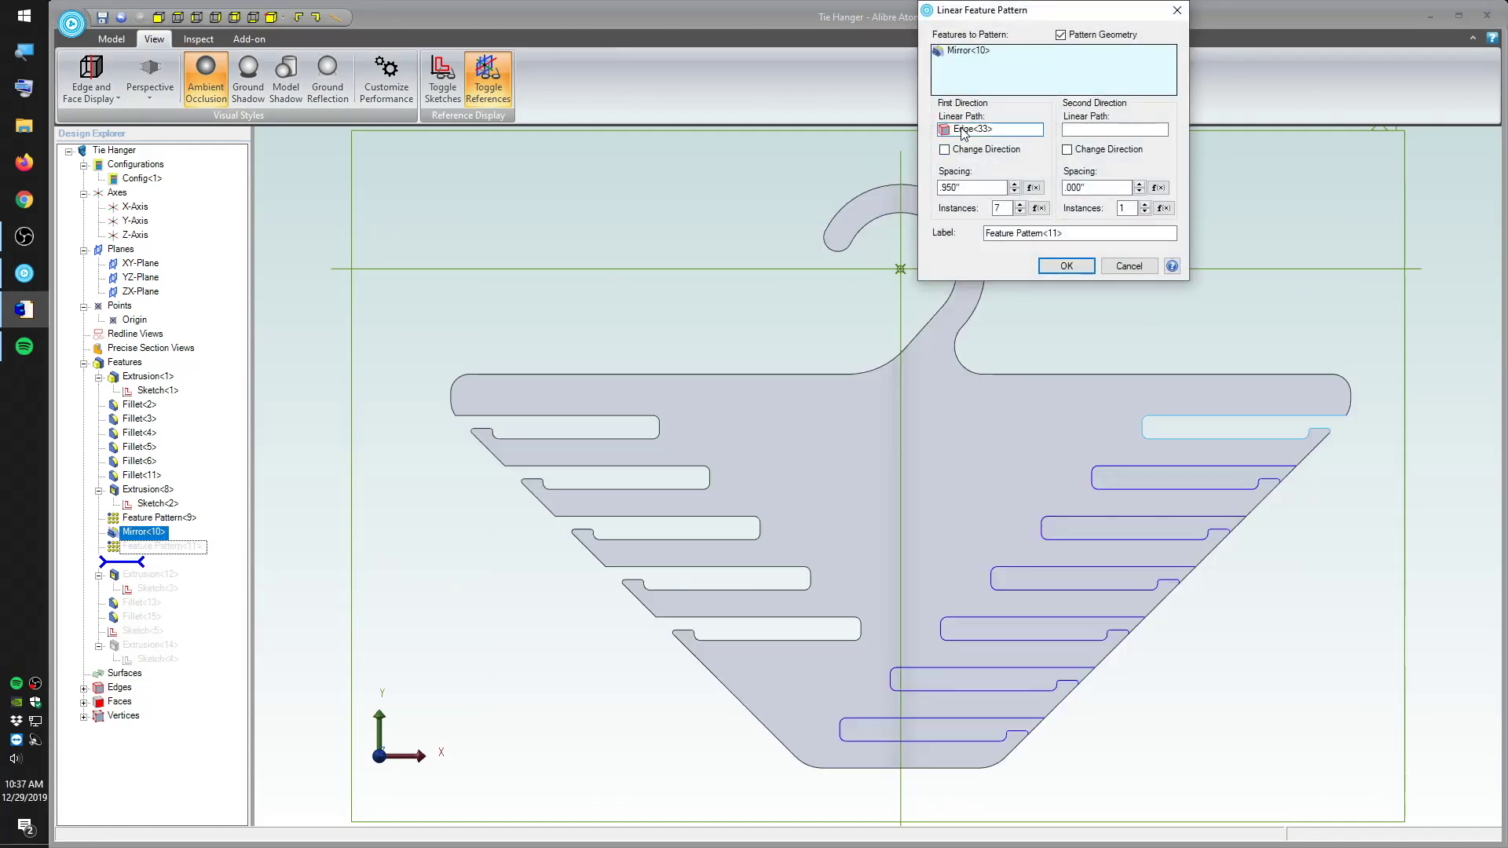
click(964, 130)
key(Return)
Step: Restore Extrusion<12>, Fillet<13>, Fillet<15> and Sketch<5> to show the filleted triangular cutout
drag(121, 562, 130, 619)
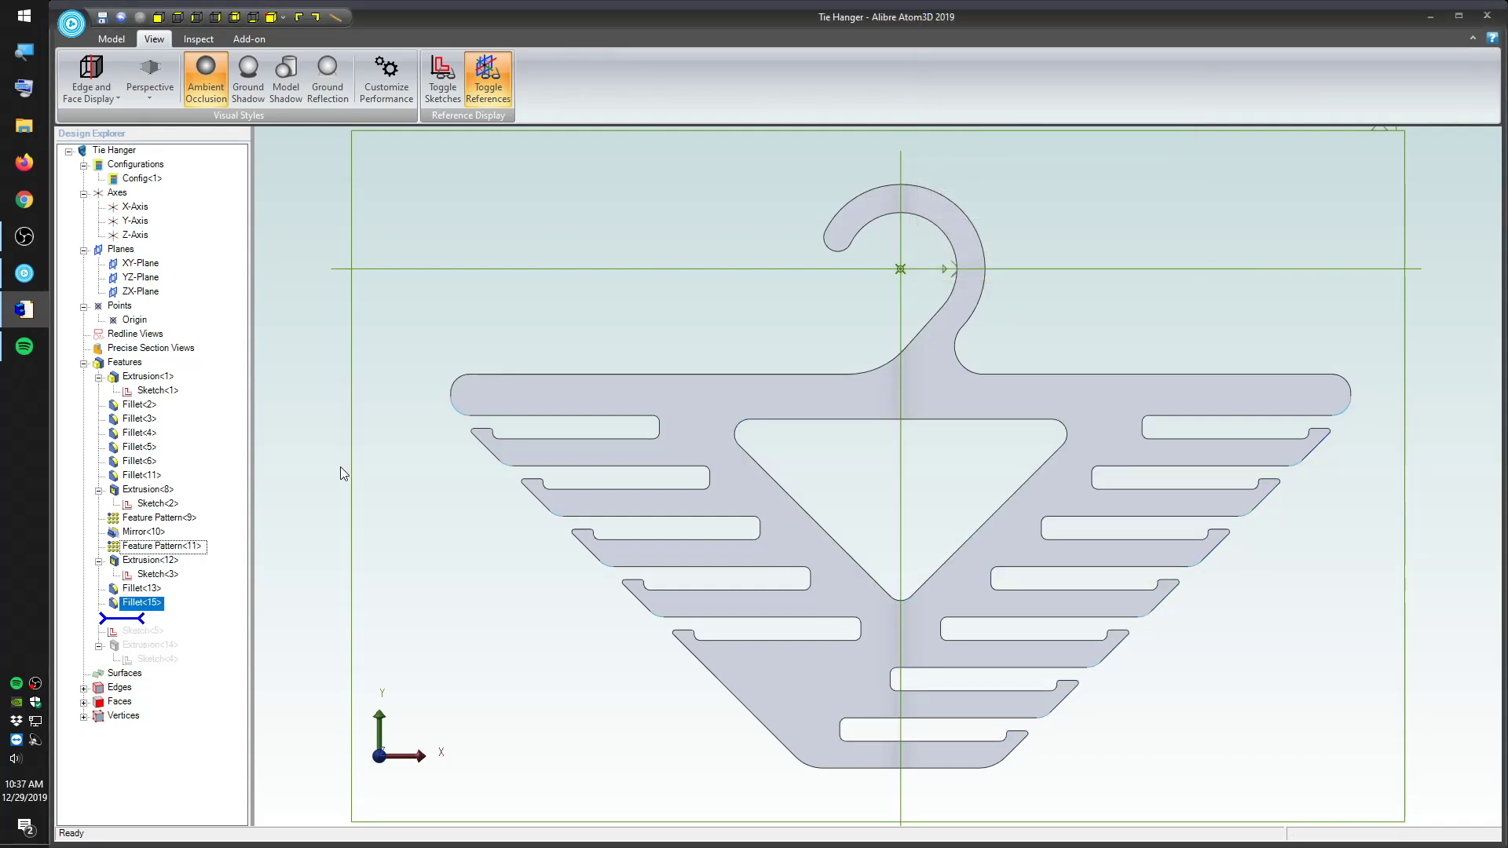
scroll(439, 413, up, 5)
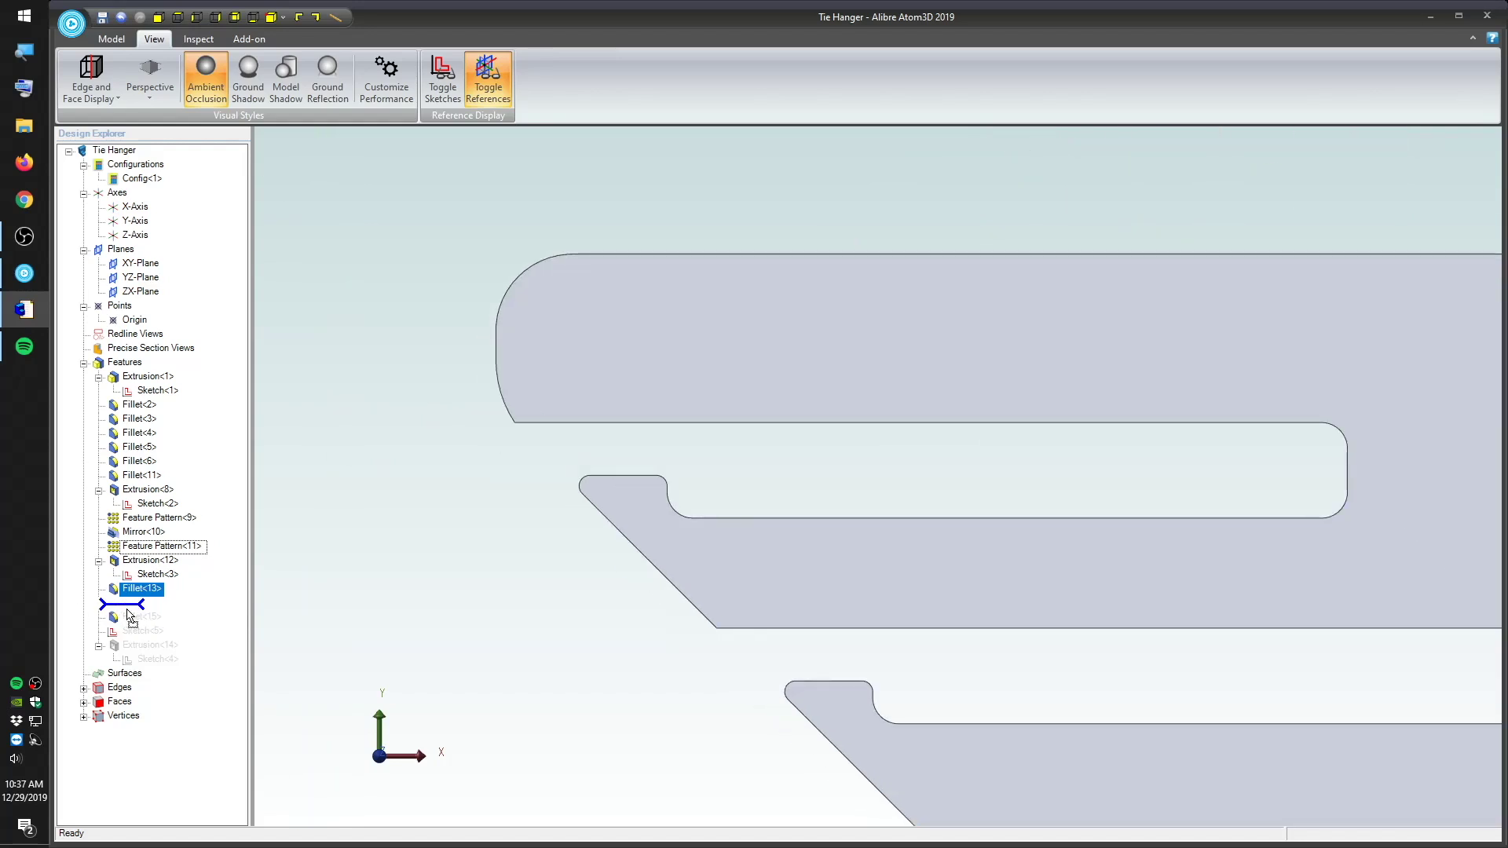
scroll(341, 464, down, 3)
scroll(346, 471, down, 4)
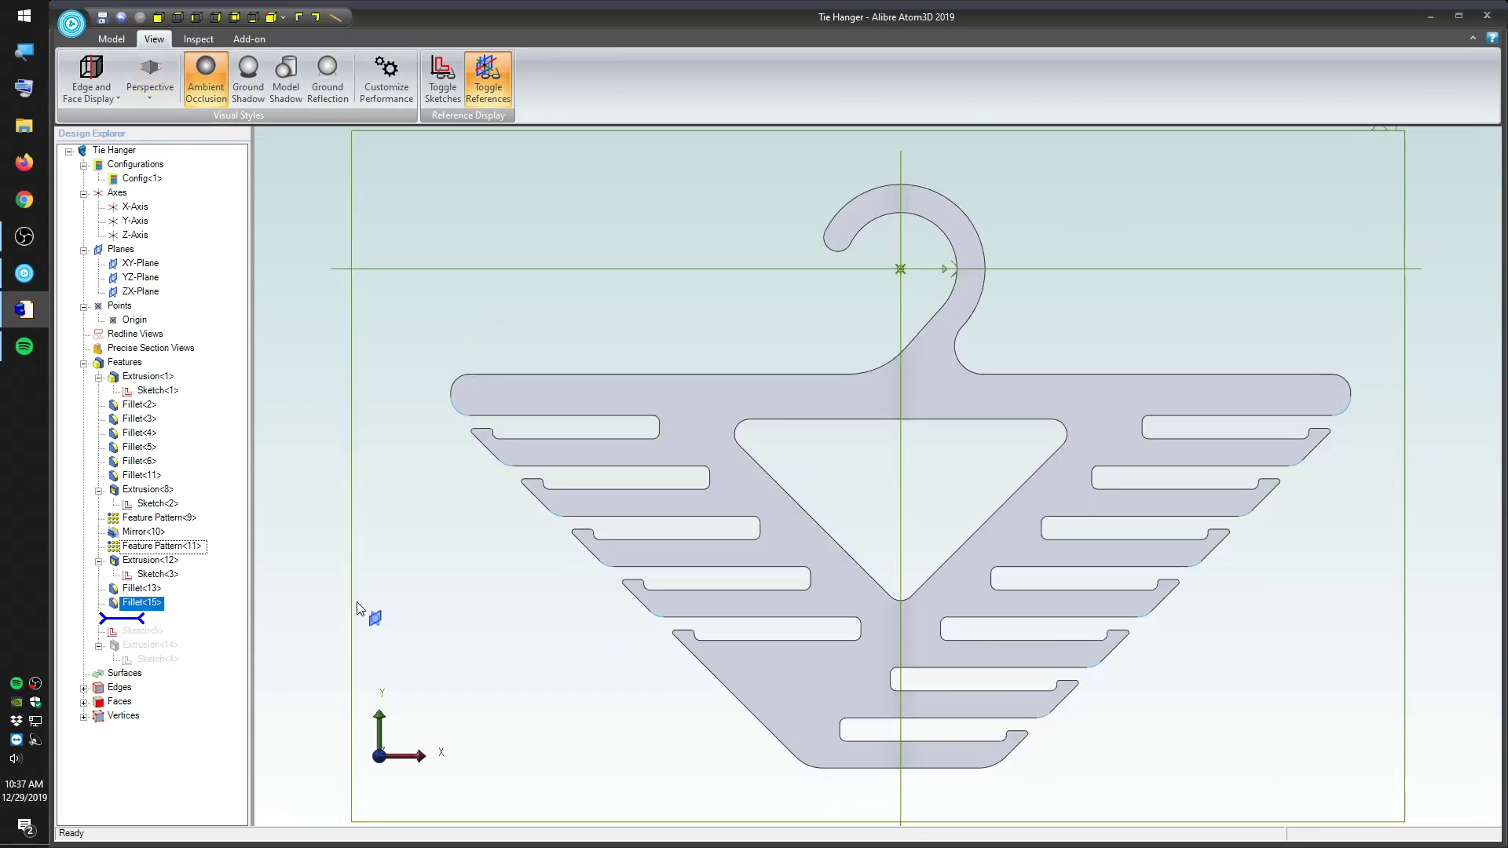
mouse_move(132, 619)
mouse_down()
mouse_move(141, 658)
mouse_move(139, 633)
mouse_up()
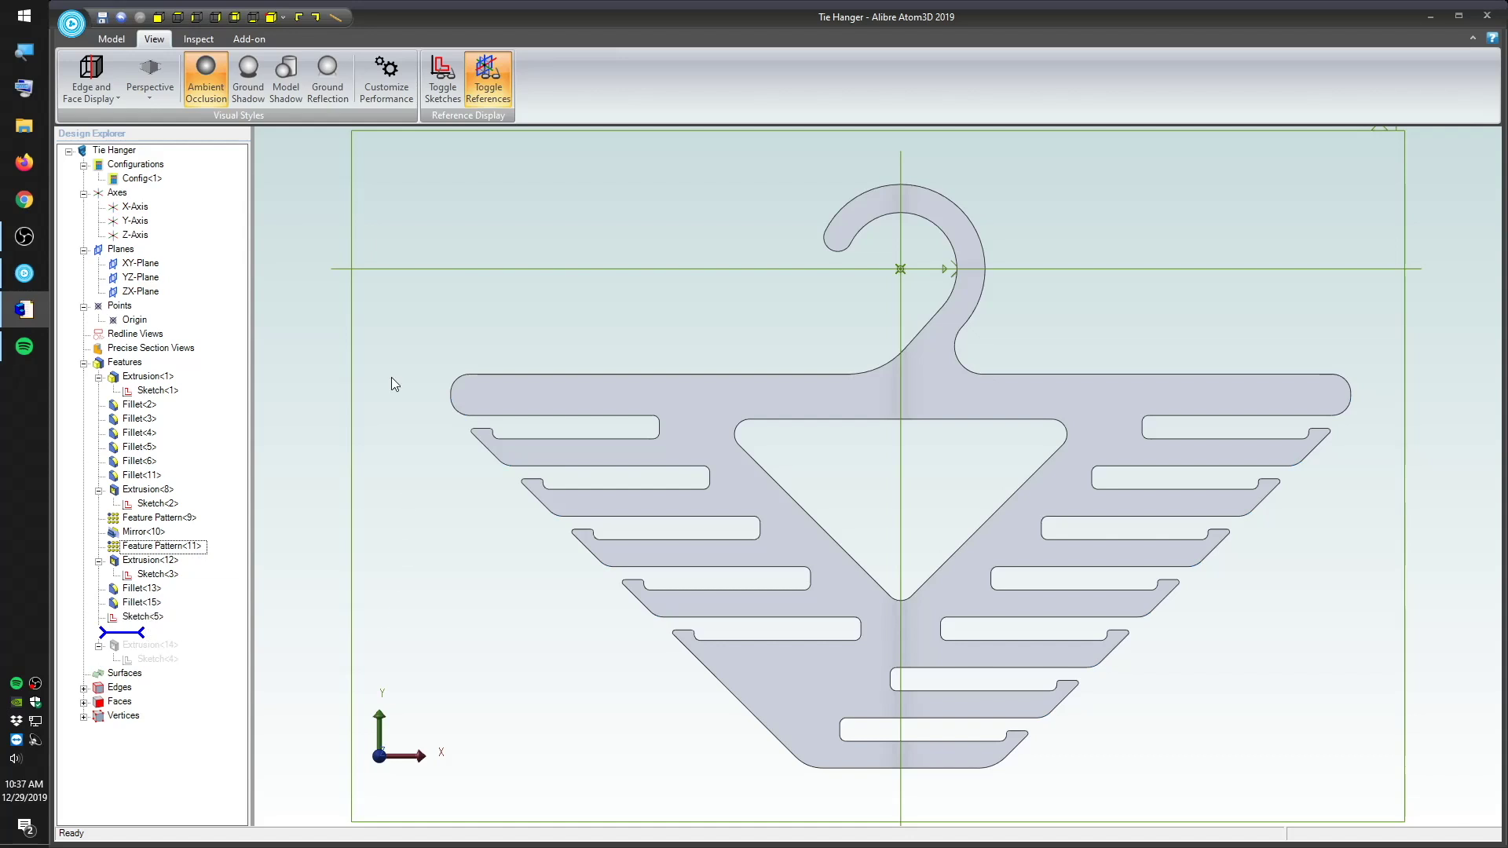
Step: Create a new A Landscape drawing with the standard front, top and right views
click(71, 22)
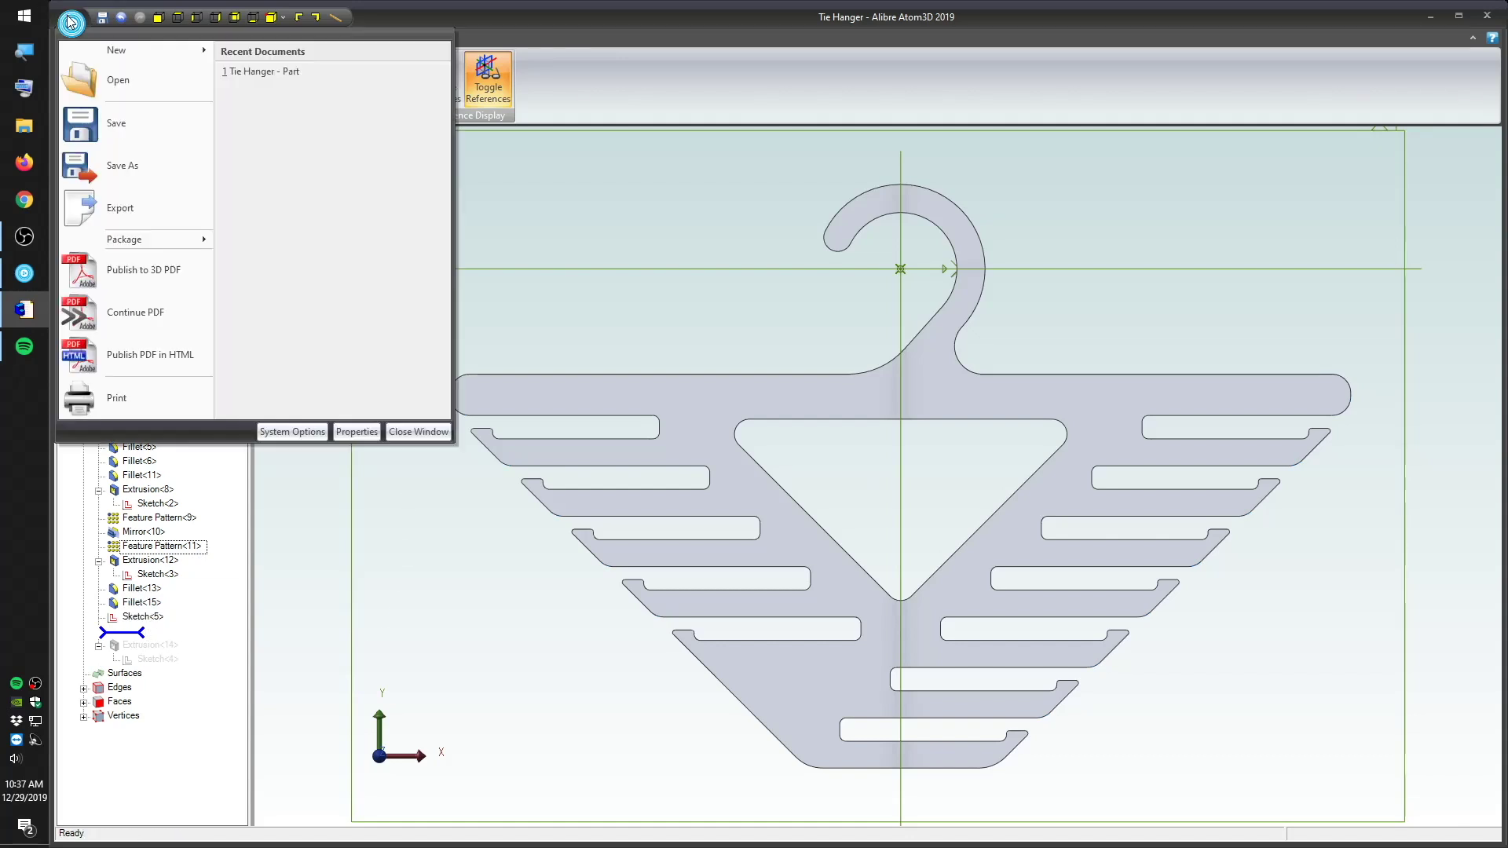
mouse_move(126, 49)
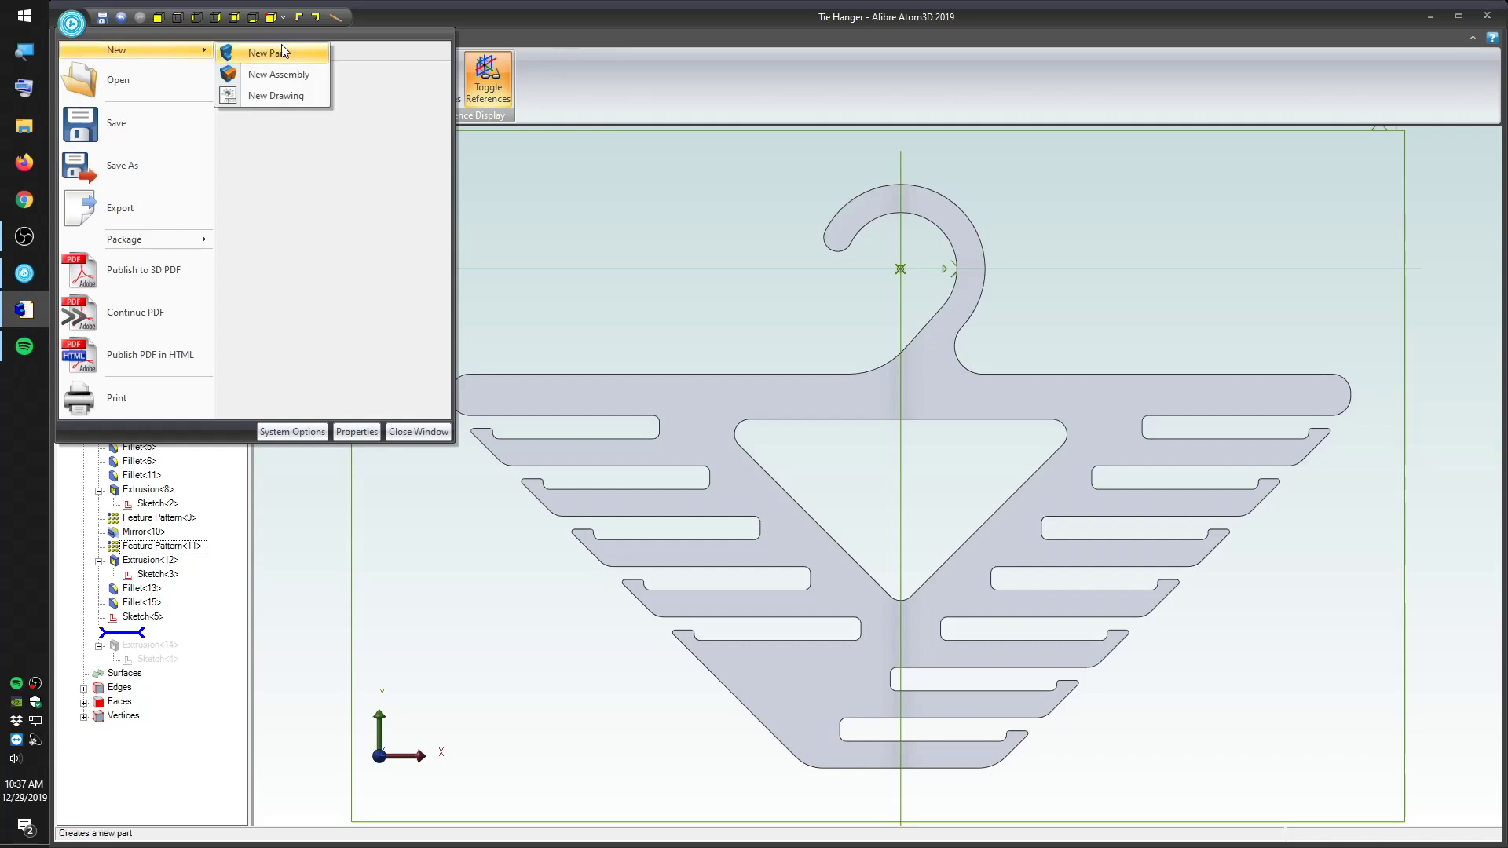
click(288, 97)
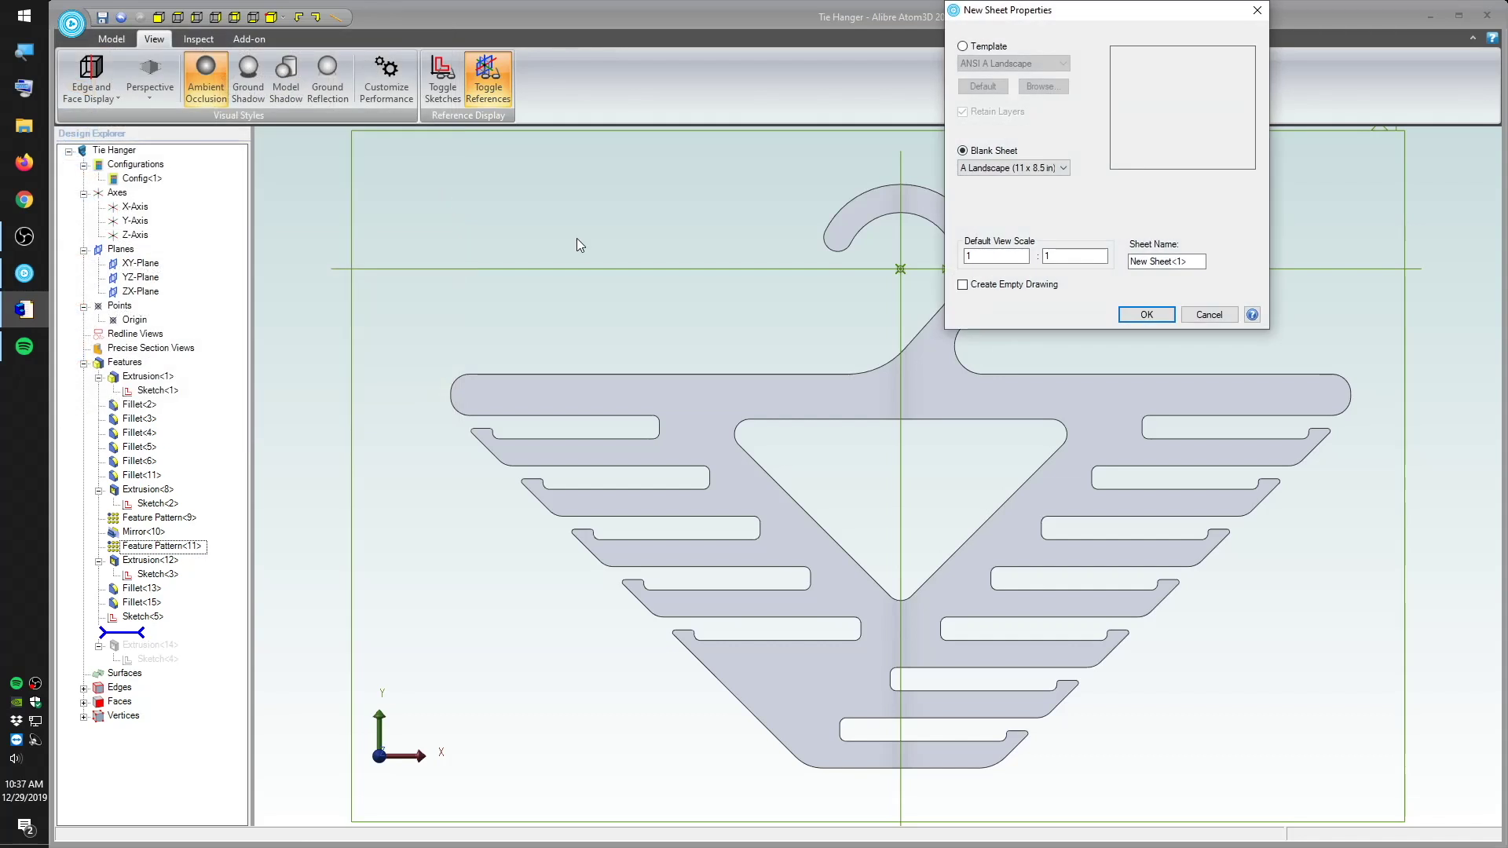
click(1074, 255)
click(1043, 286)
click(1044, 285)
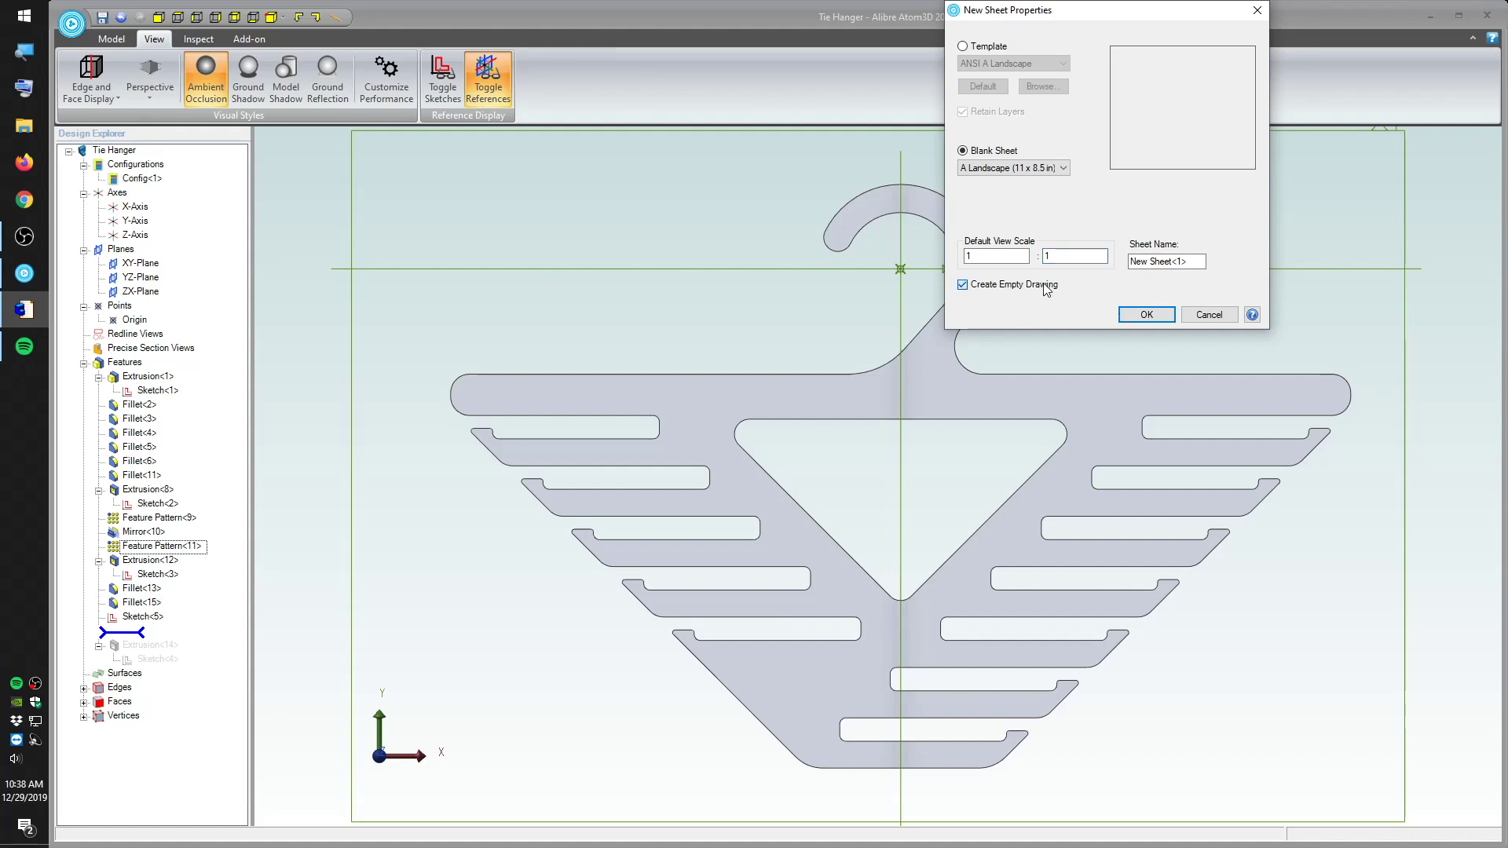
click(1156, 322)
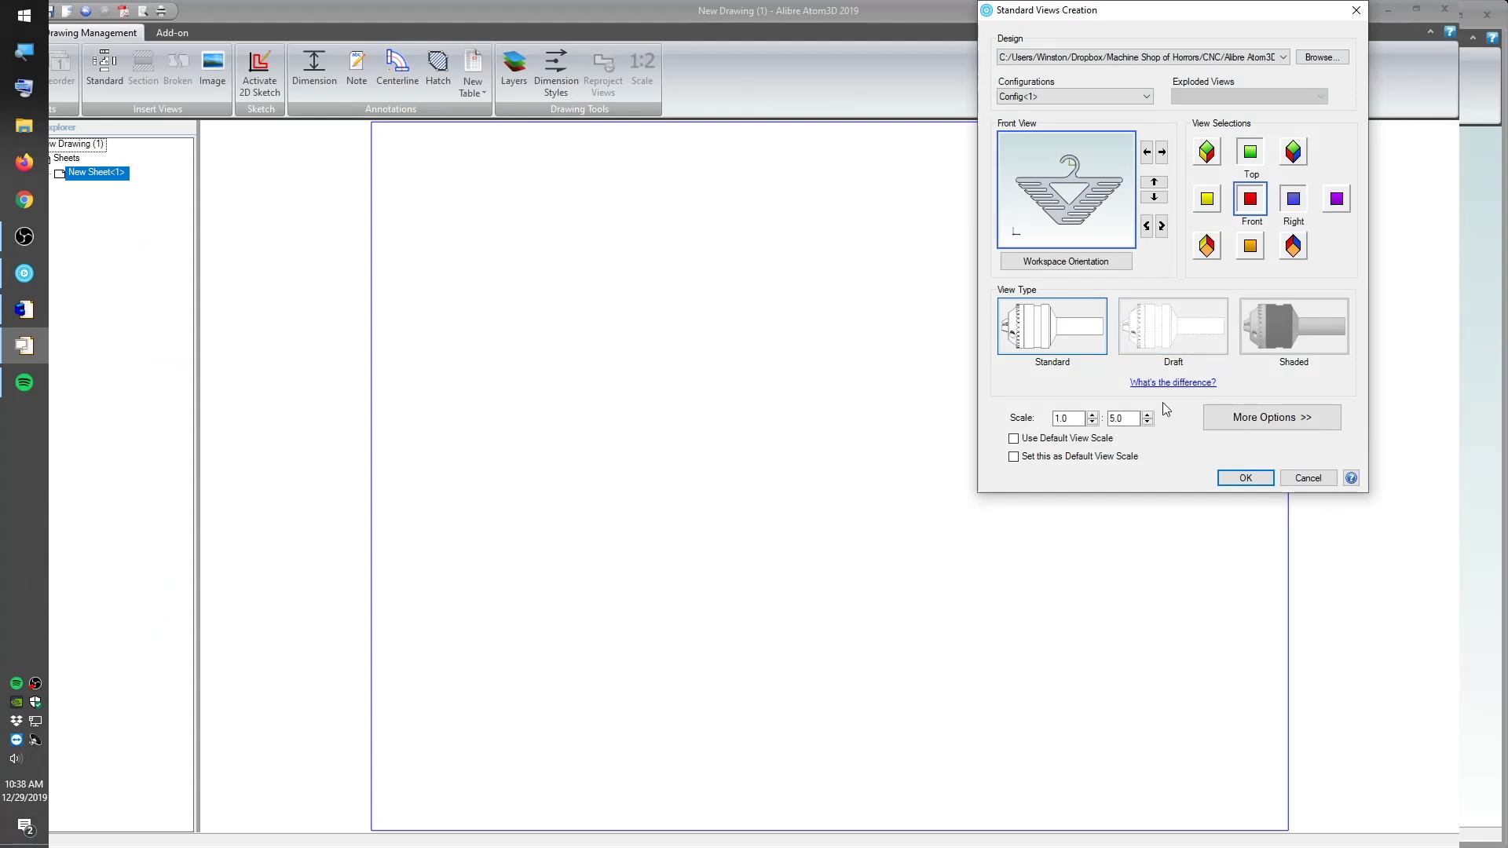
click(1243, 476)
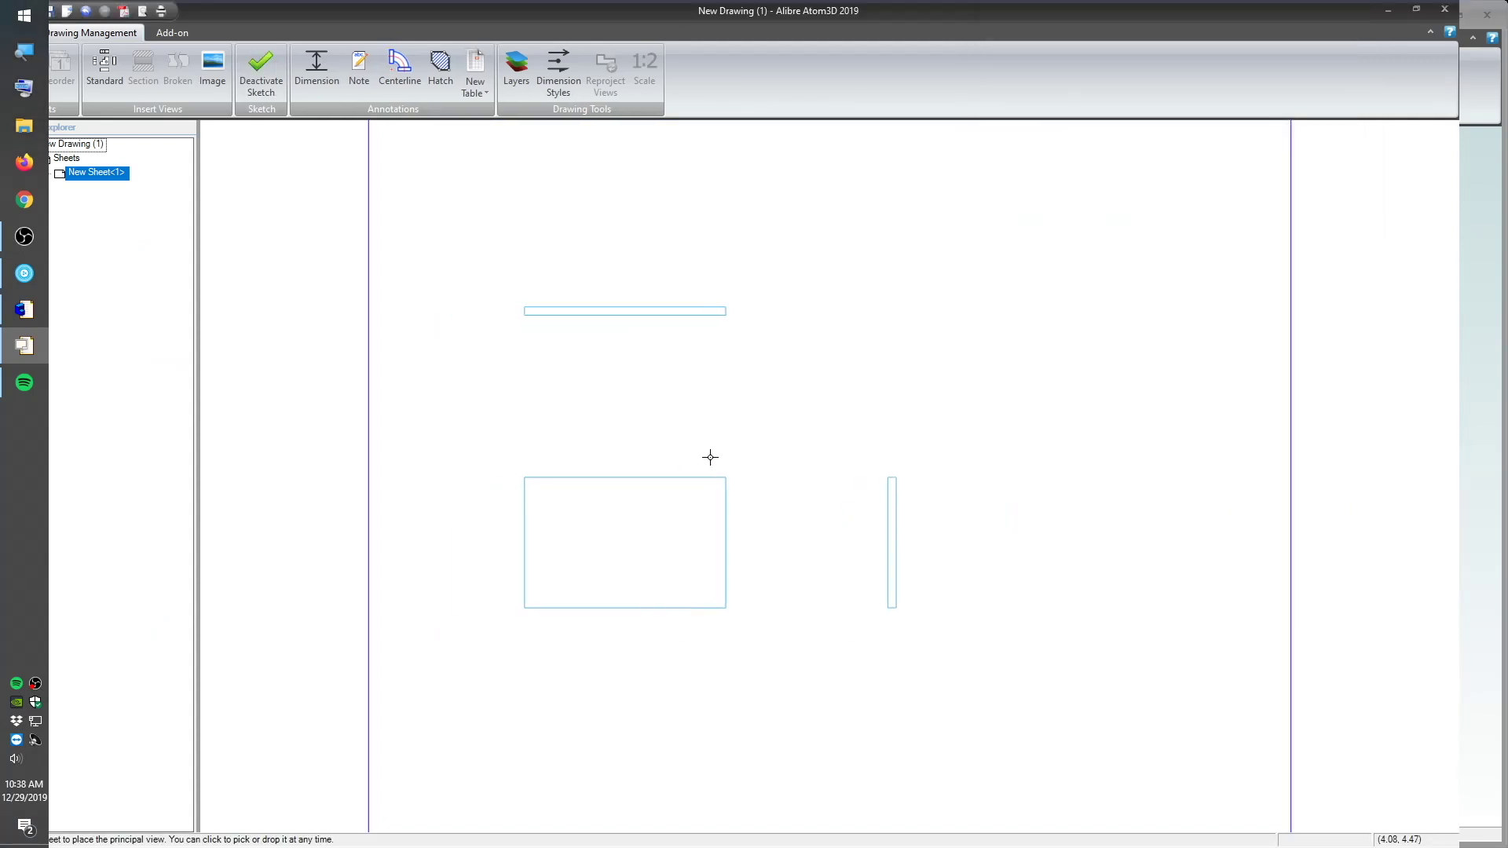
click(712, 454)
Step: Delete the top and side views, leaving only the front view
click(662, 322)
right_click(661, 320)
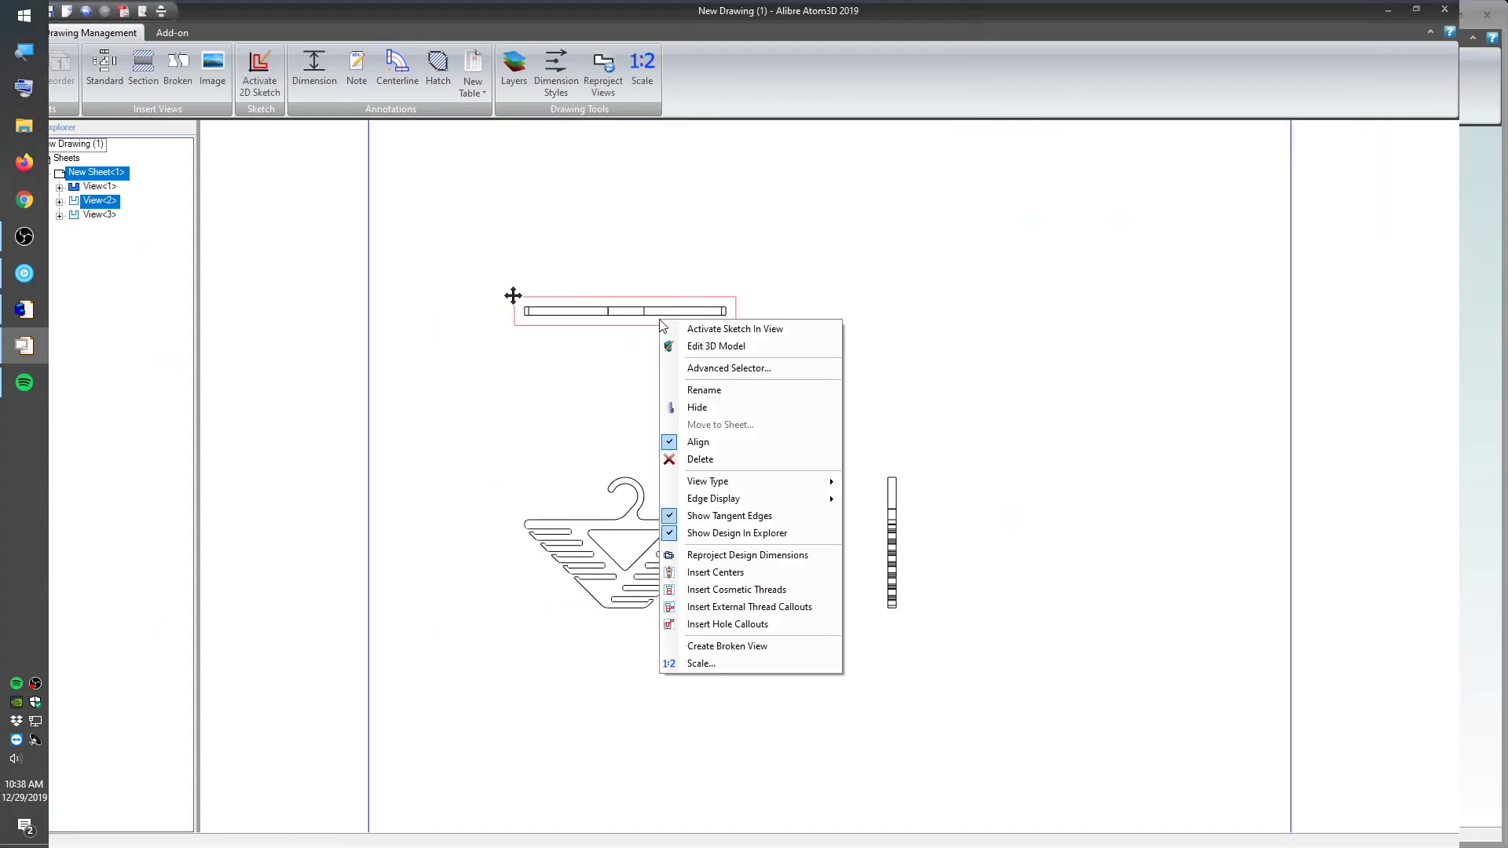
click(693, 459)
click(887, 510)
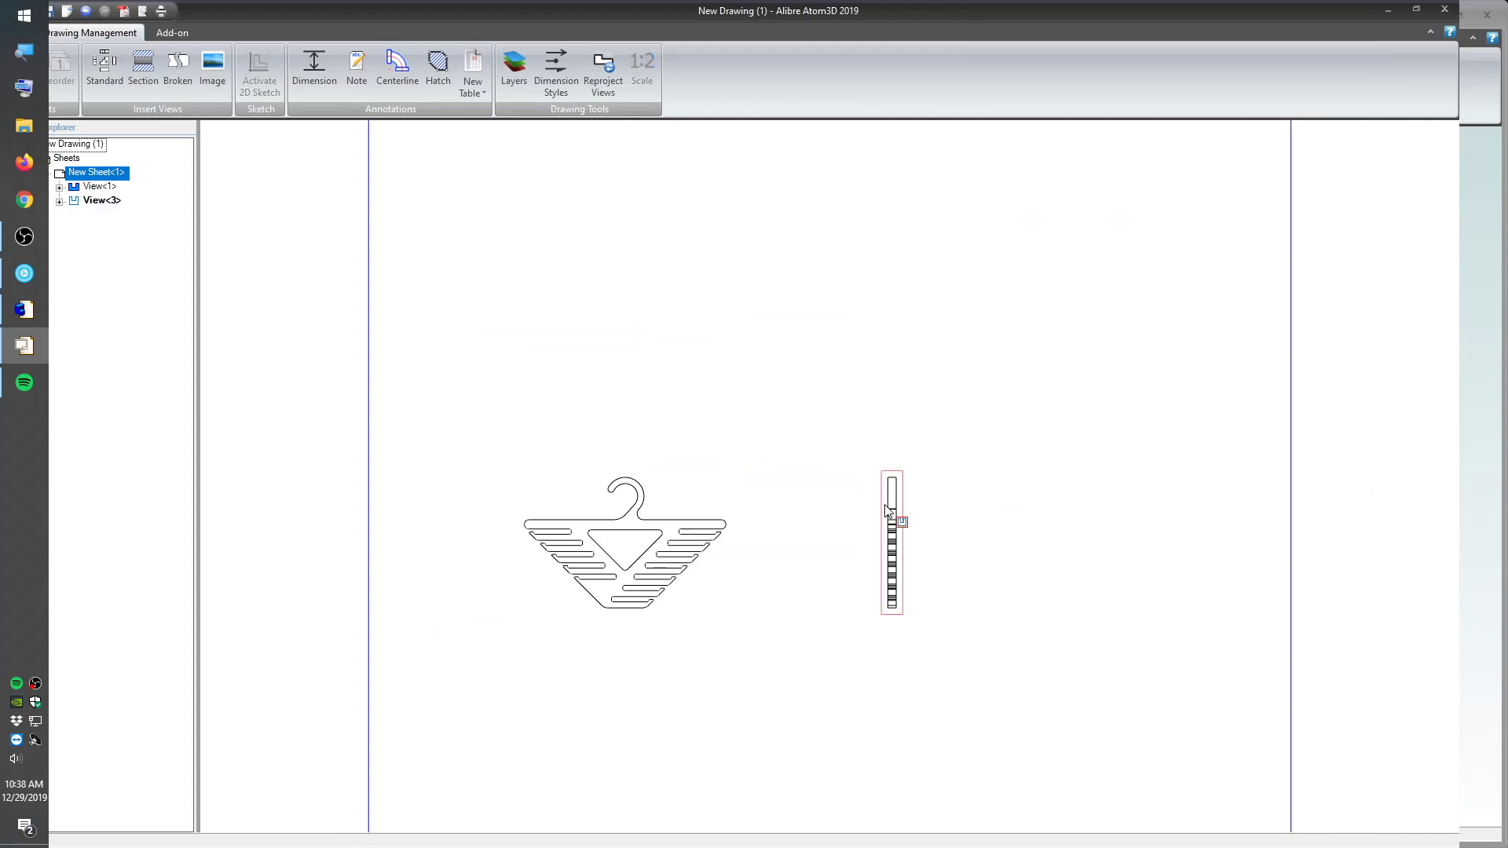
right_click(887, 511)
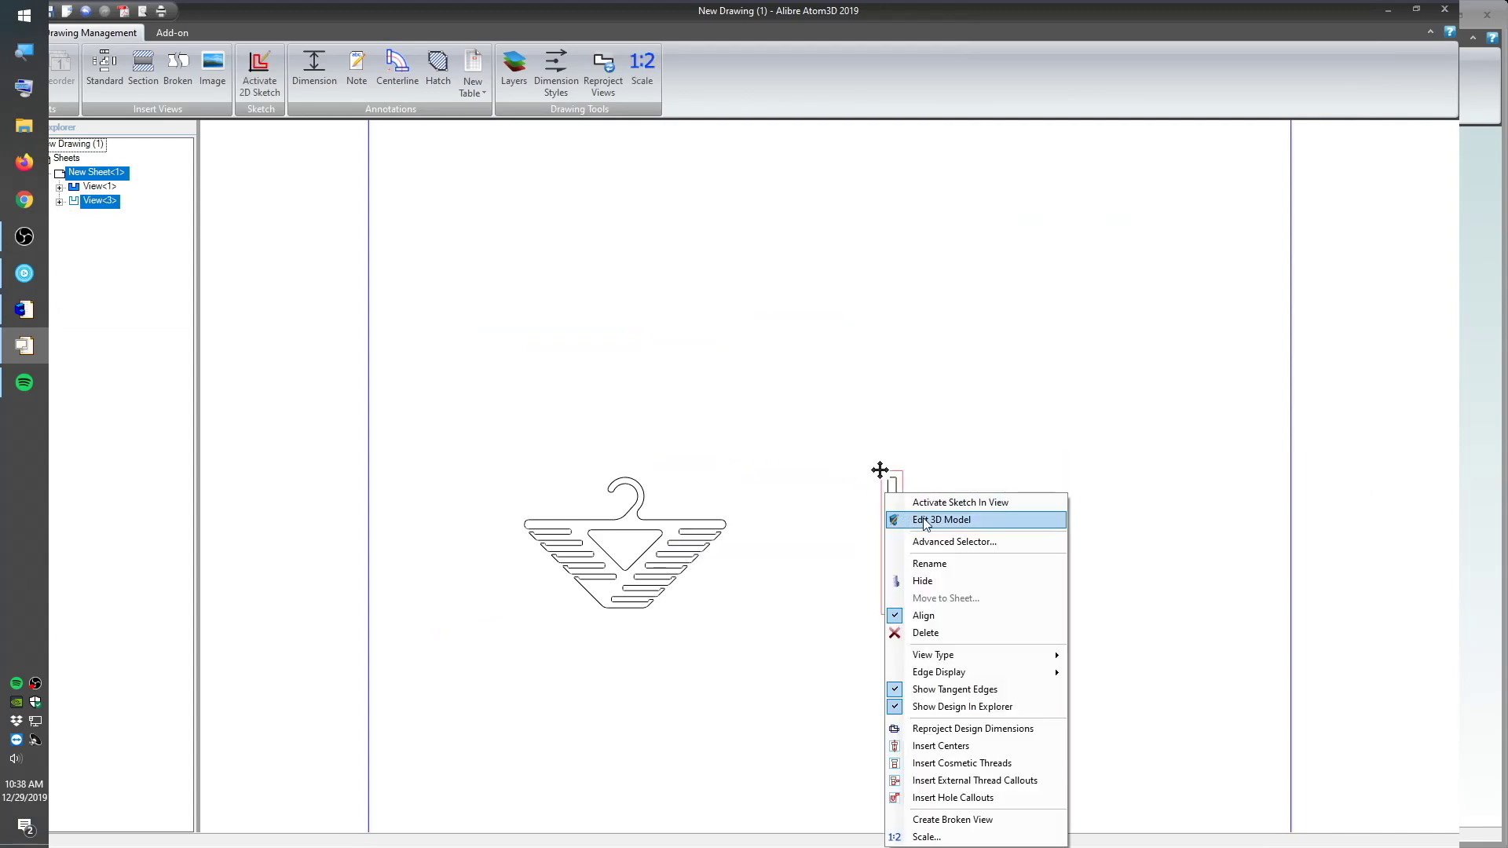
click(960, 632)
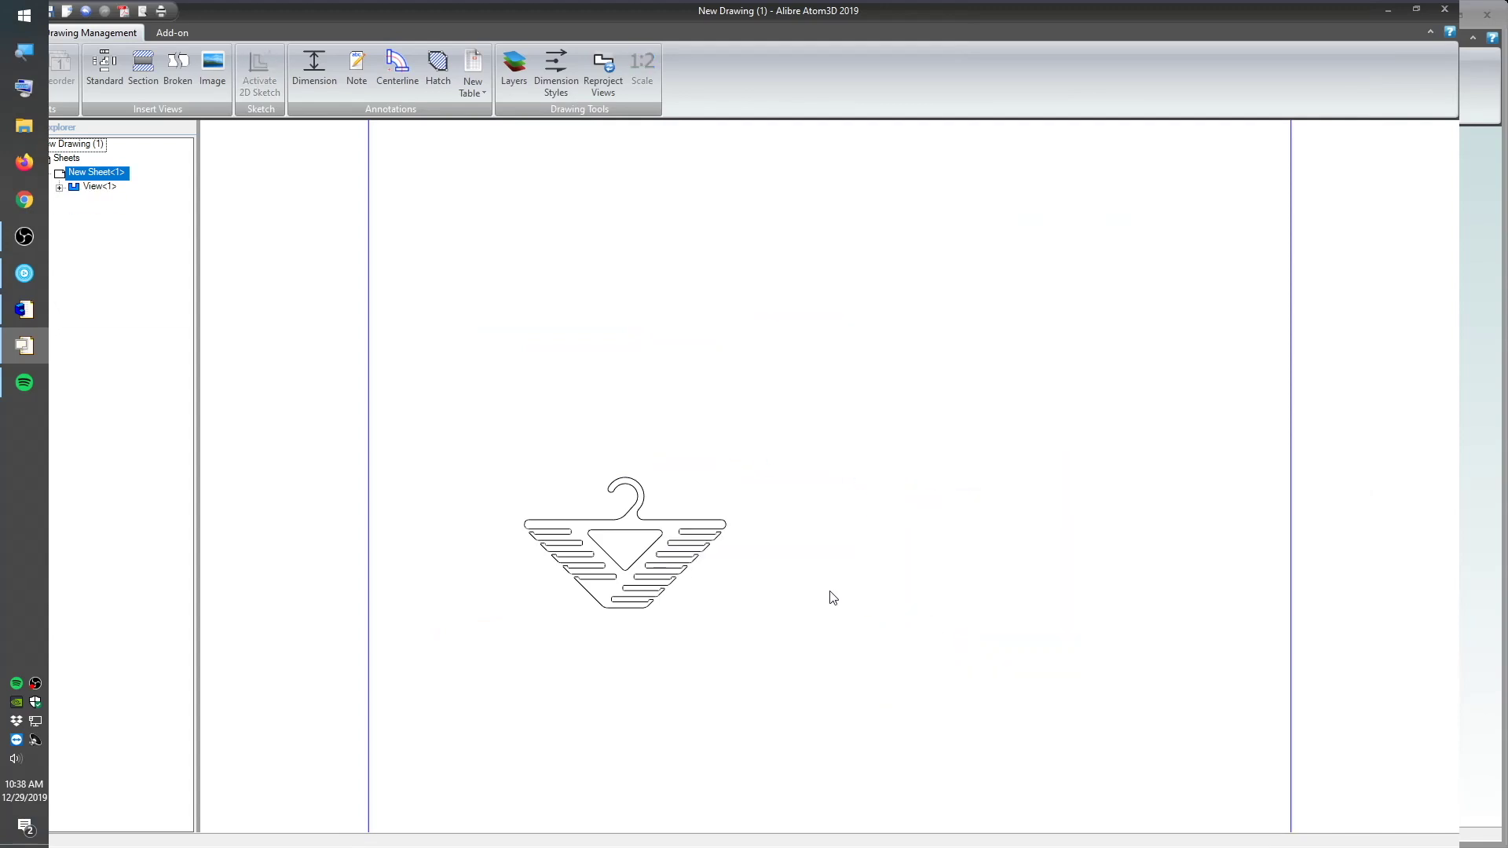
click(702, 567)
Step: Set the front view scale to 1:1 and reposition it on the sheet
right_click(703, 567)
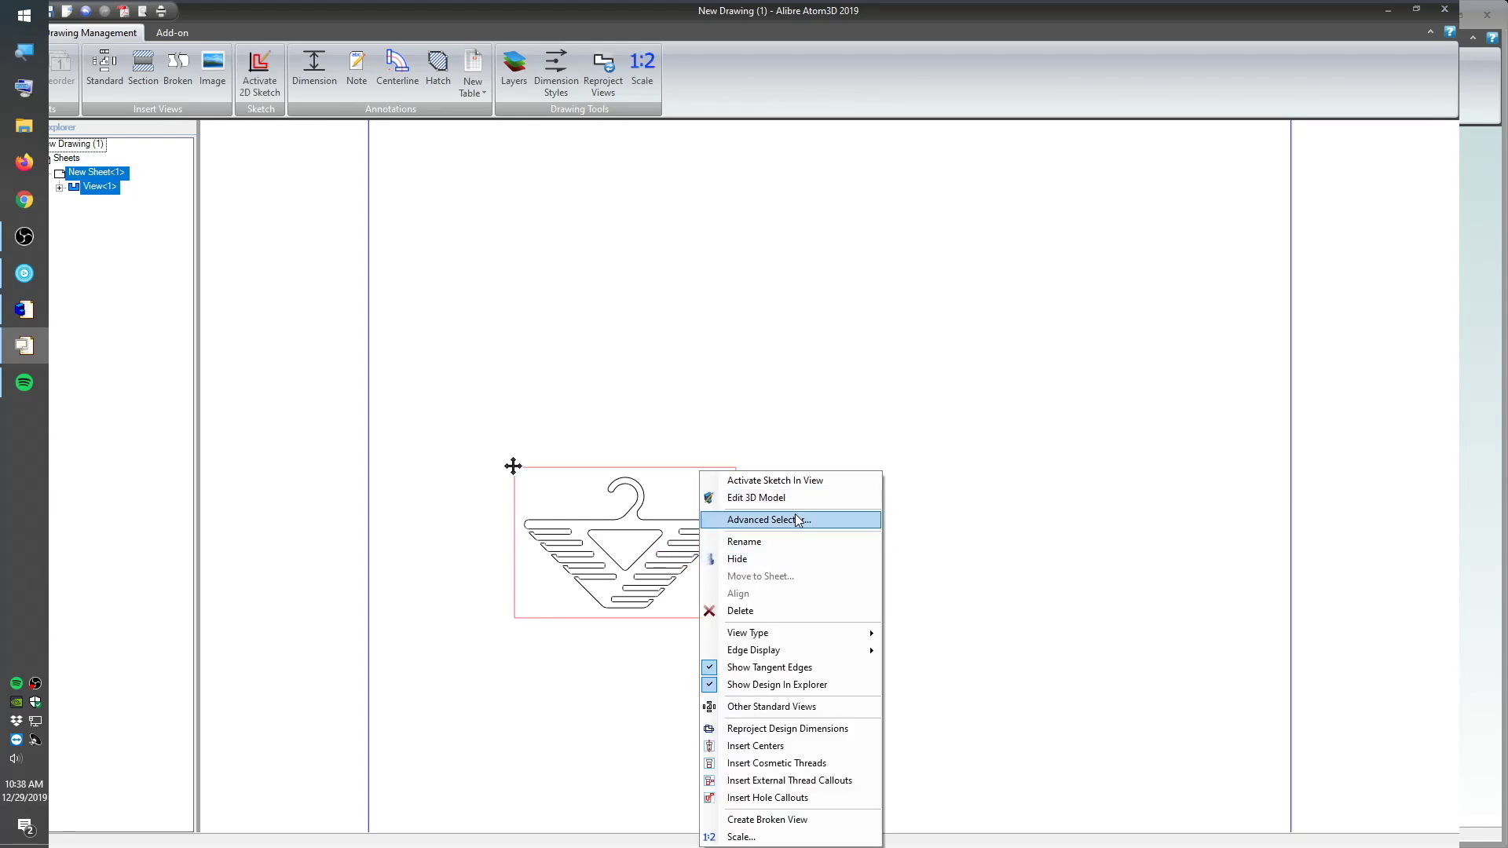
click(740, 836)
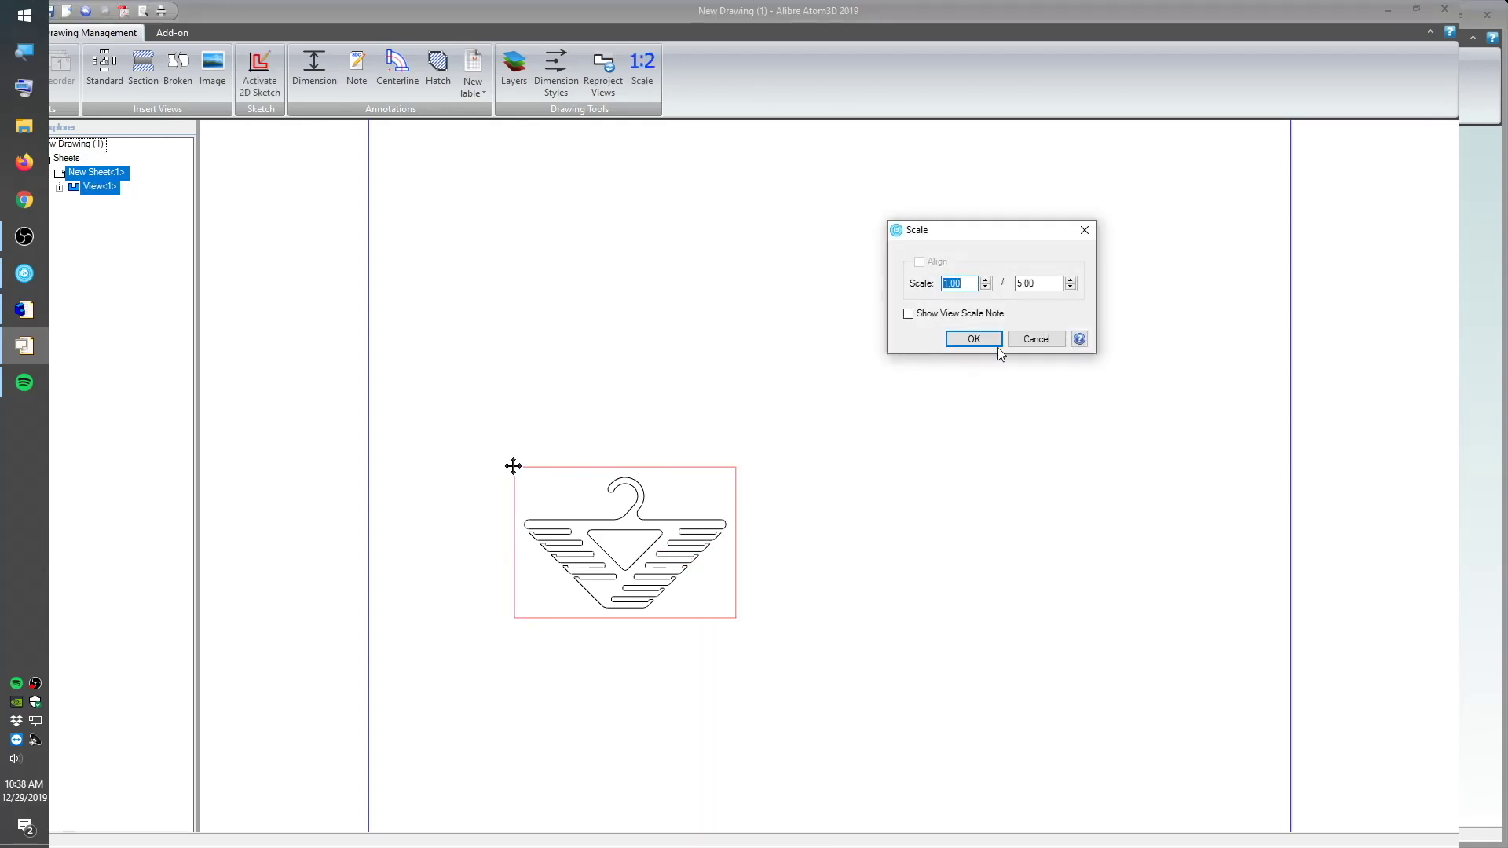
double_click(1018, 284)
text(1)
click(973, 339)
scroll(864, 347, down, 3)
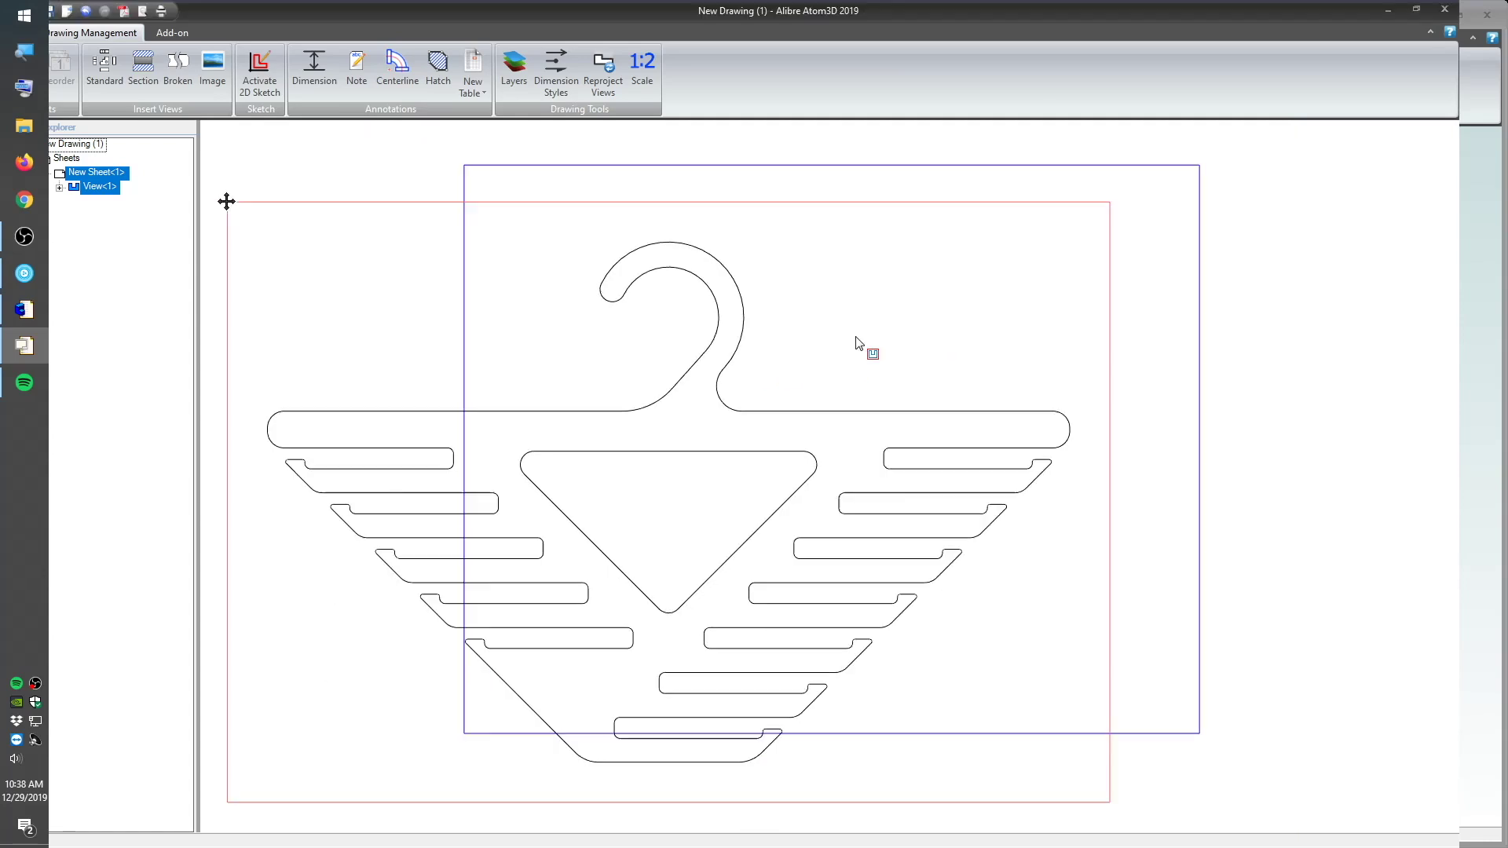
drag(390, 228, 509, 202)
click(675, 157)
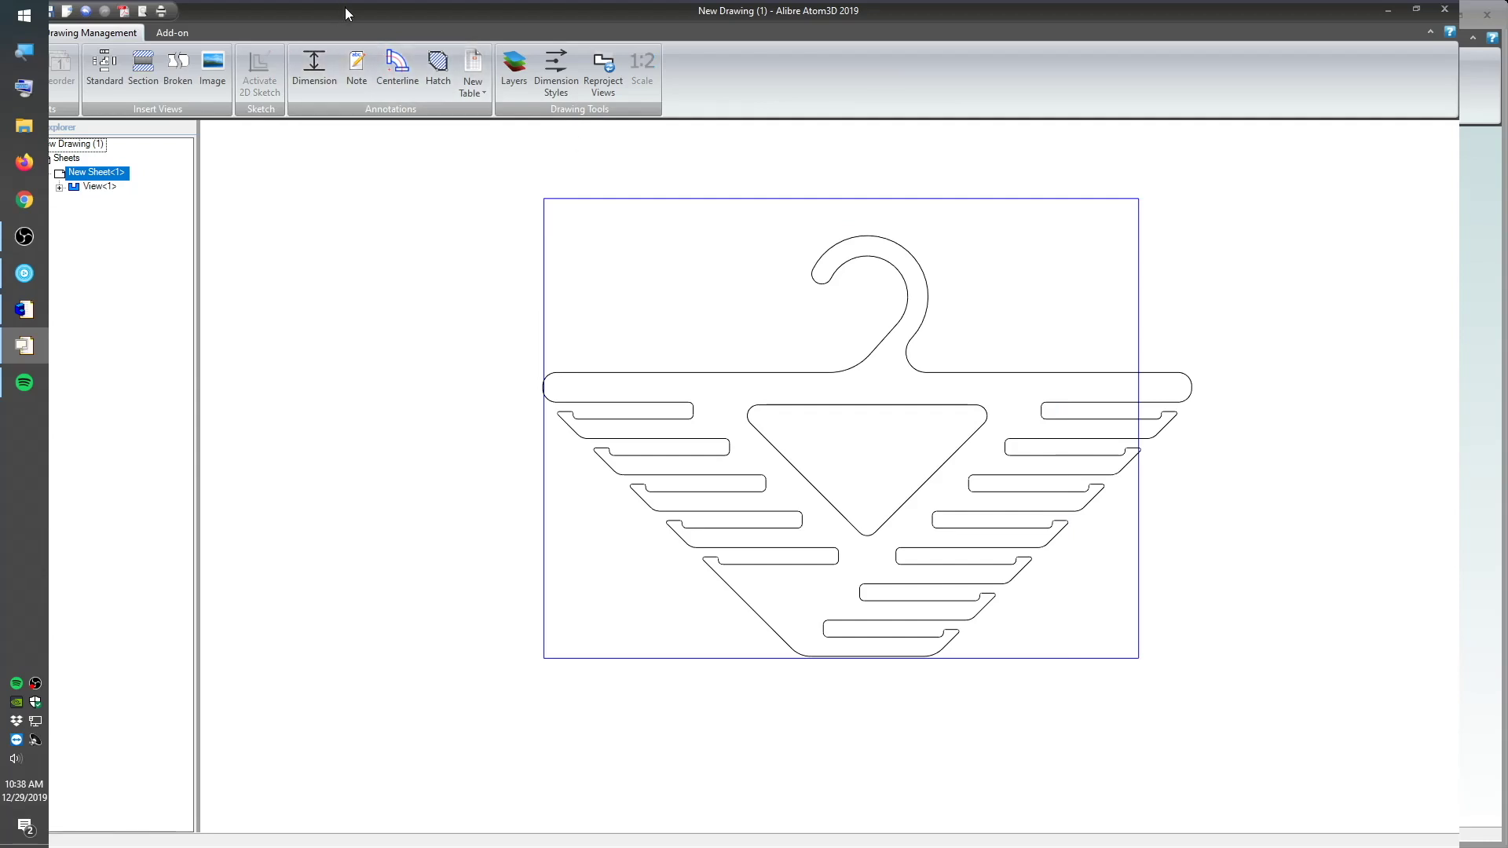
Step: Export the drawing as Tie Hanger.dxf
click(1416, 8)
click(980, 36)
click(71, 17)
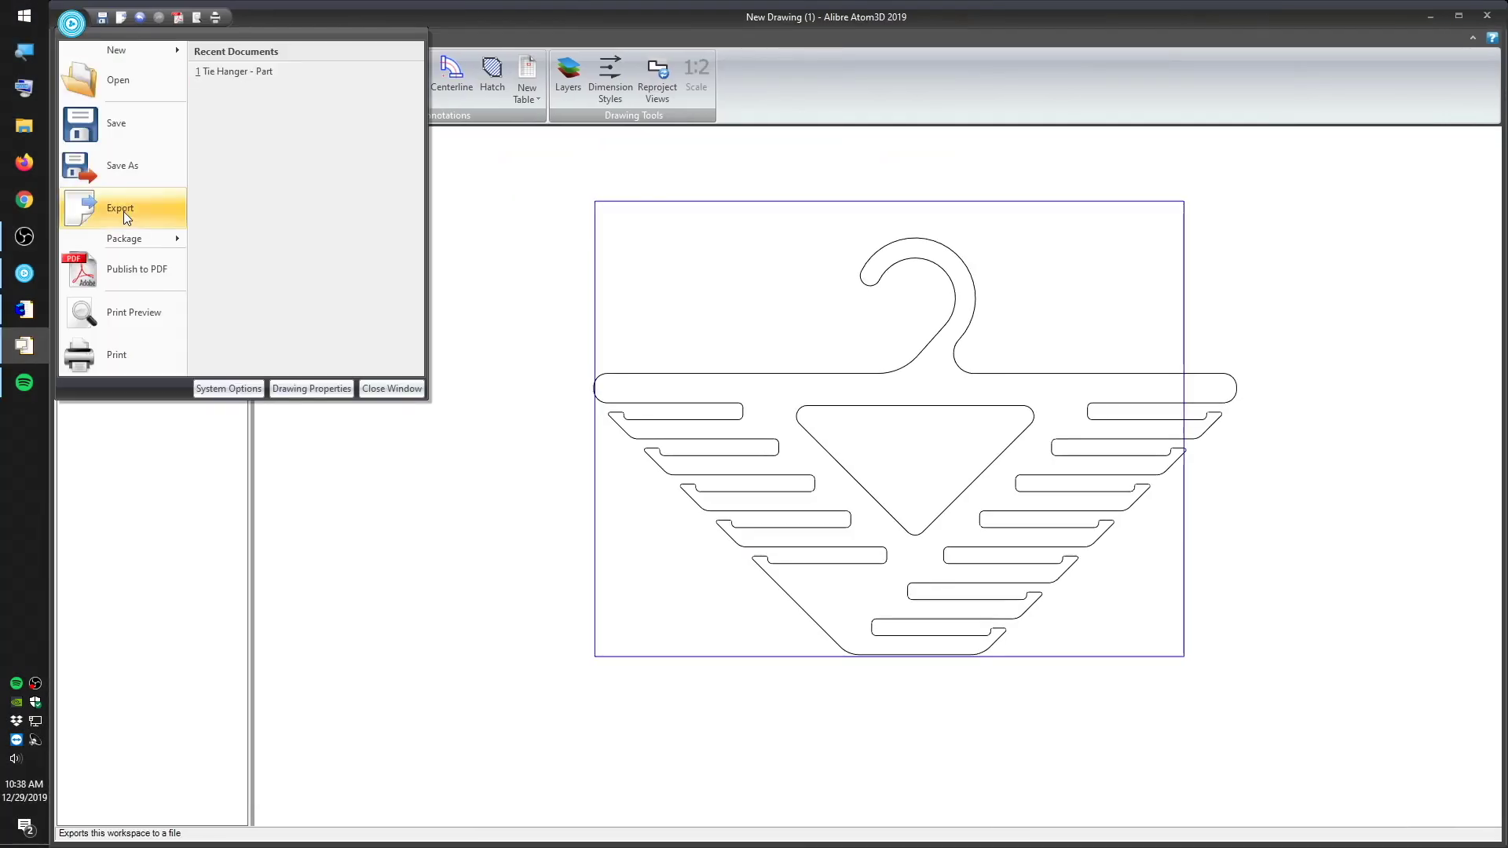
click(125, 210)
click(734, 400)
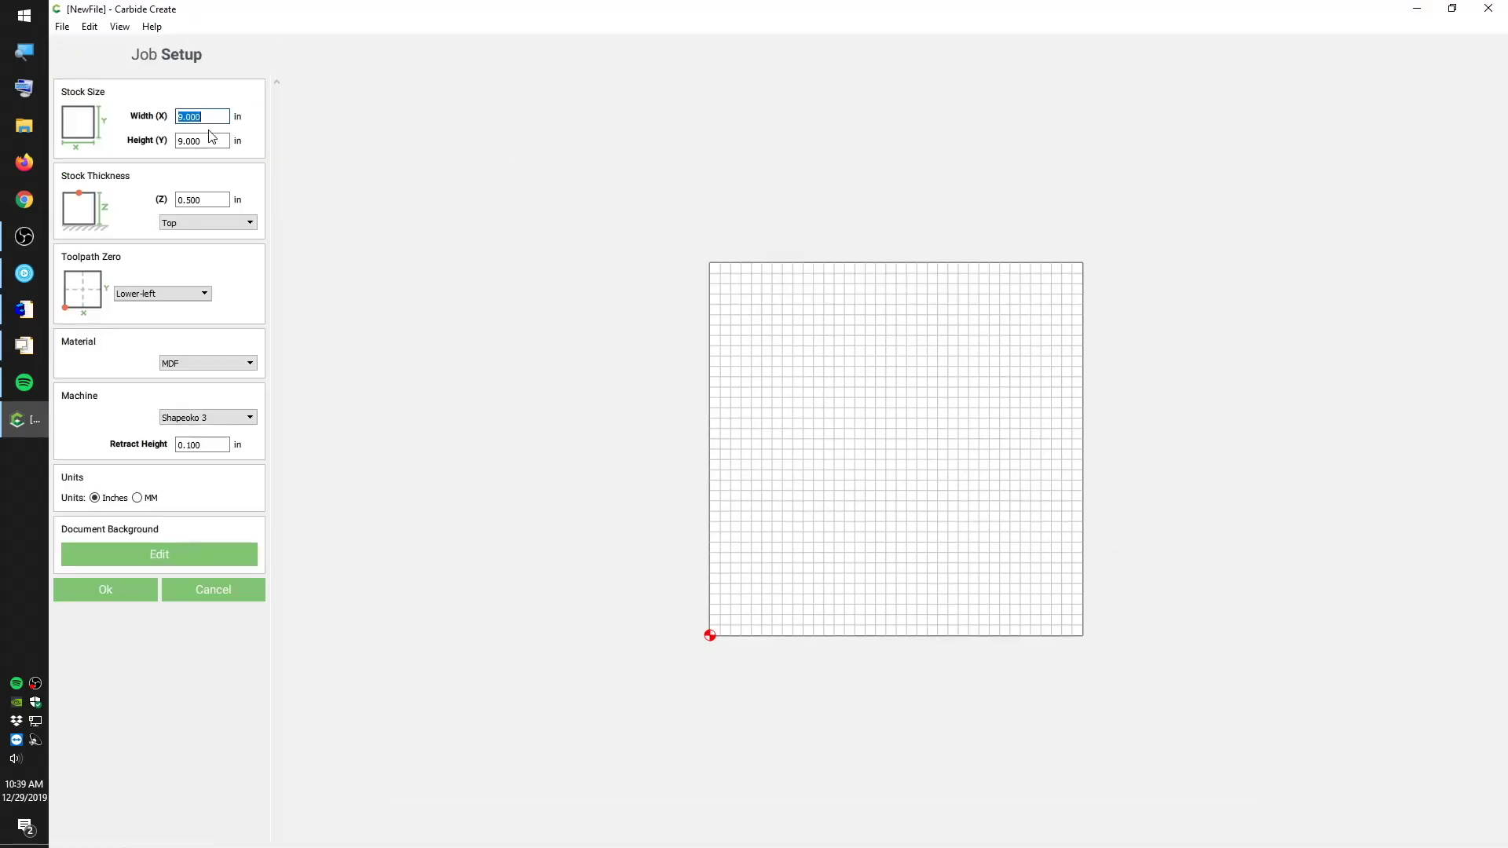
Step: Set the stock width to 12 in and import the Tie Hanger DXF
text(12)
key(Tab)
key(Tab)
key(Tab)
key(Tab)
key(Tab)
key(Tab)
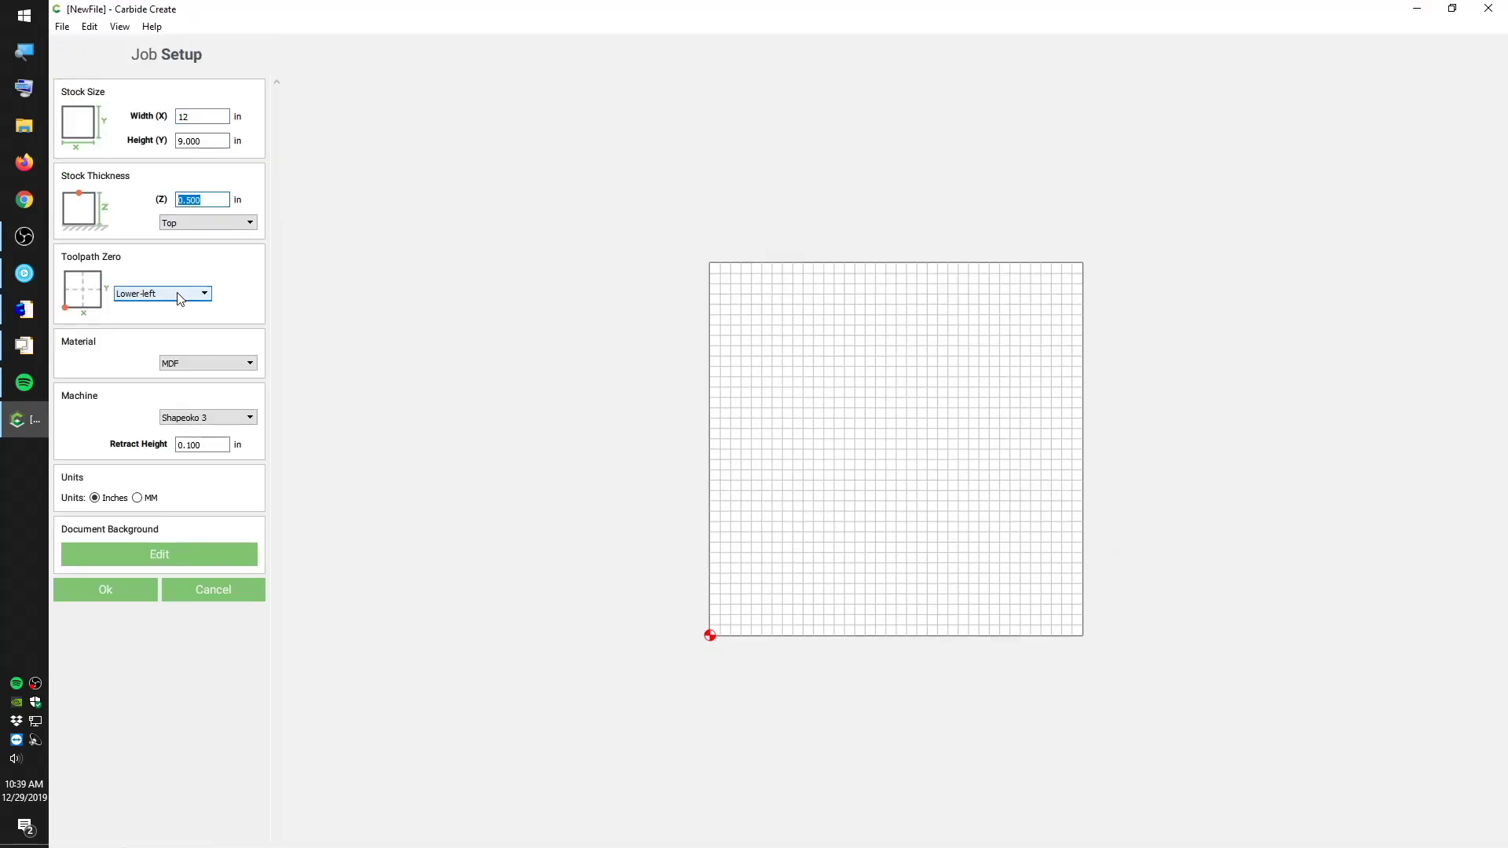
key(Return)
click(110, 191)
double_click(354, 296)
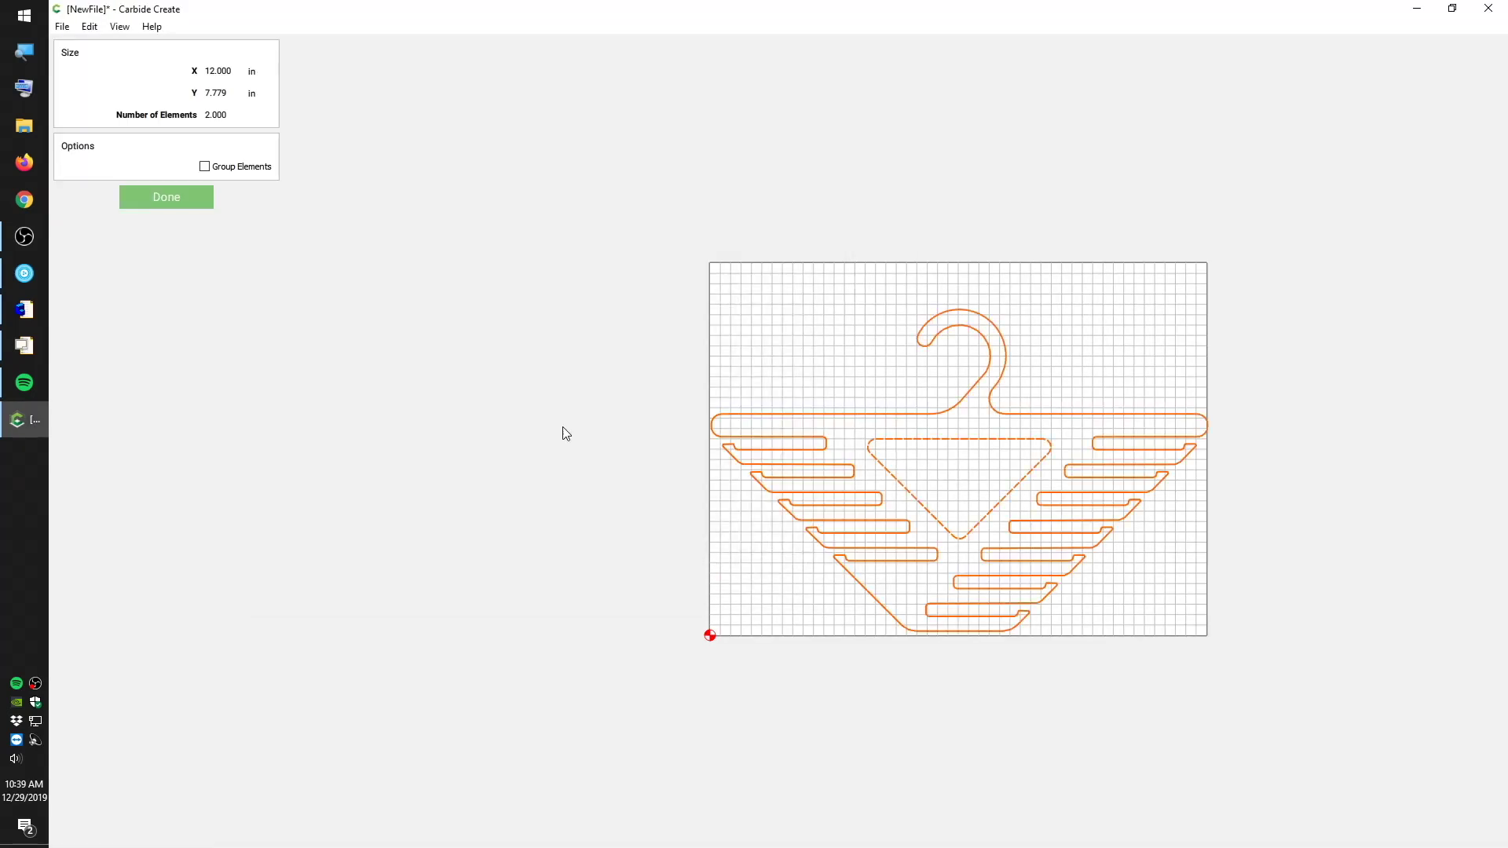
Step: Move the imported hanger to position 0,0
click(165, 196)
text(030)
double_click(228, 106)
text(0)
click(223, 212)
scroll(521, 151, up, 4)
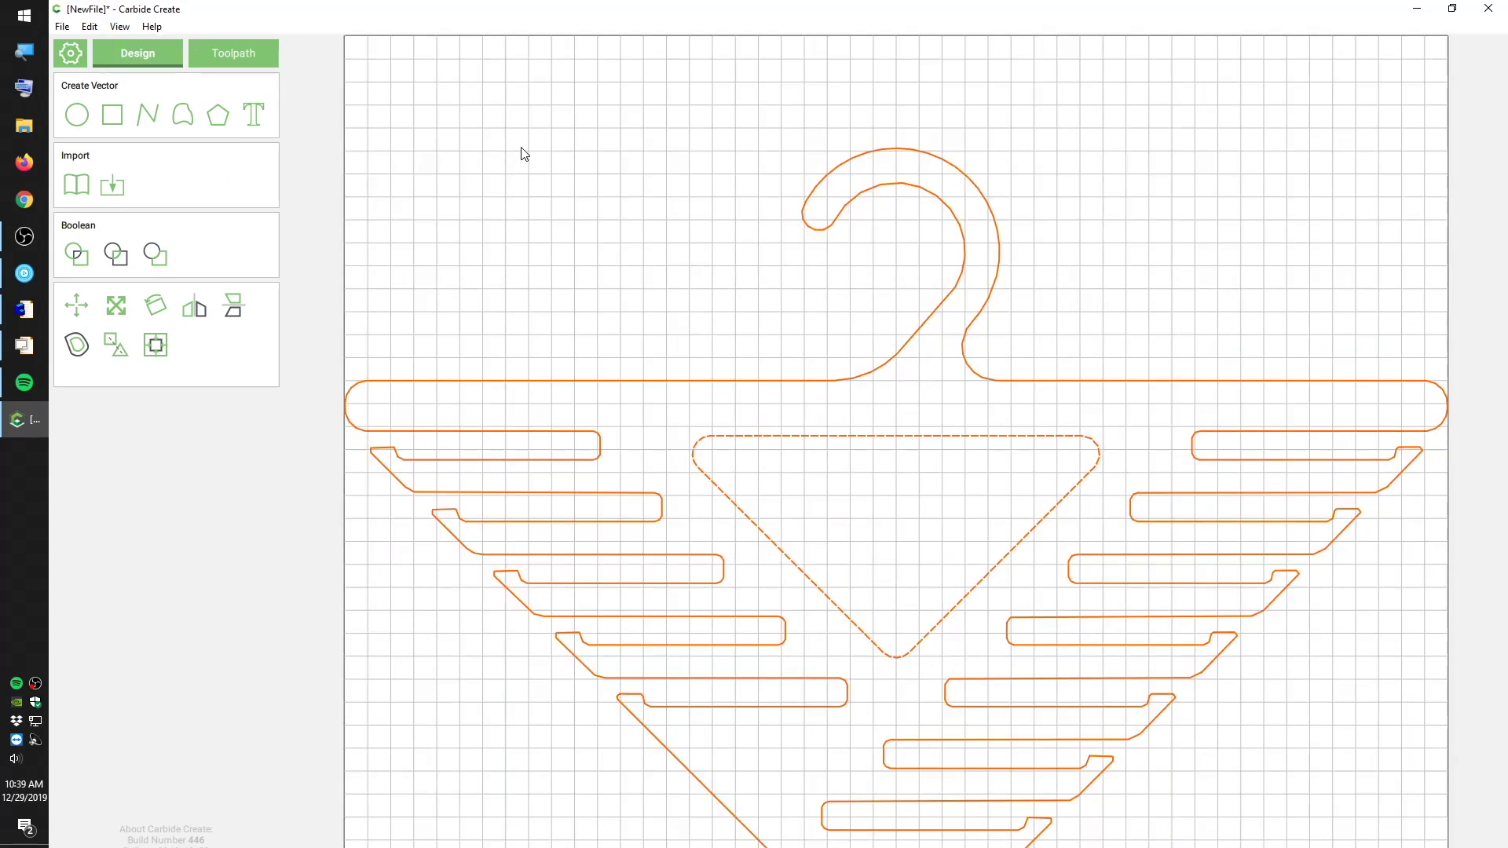
Step: Rotate the hanger -45° and move it back to 0,0
click(156, 306)
text(-45)
click(228, 185)
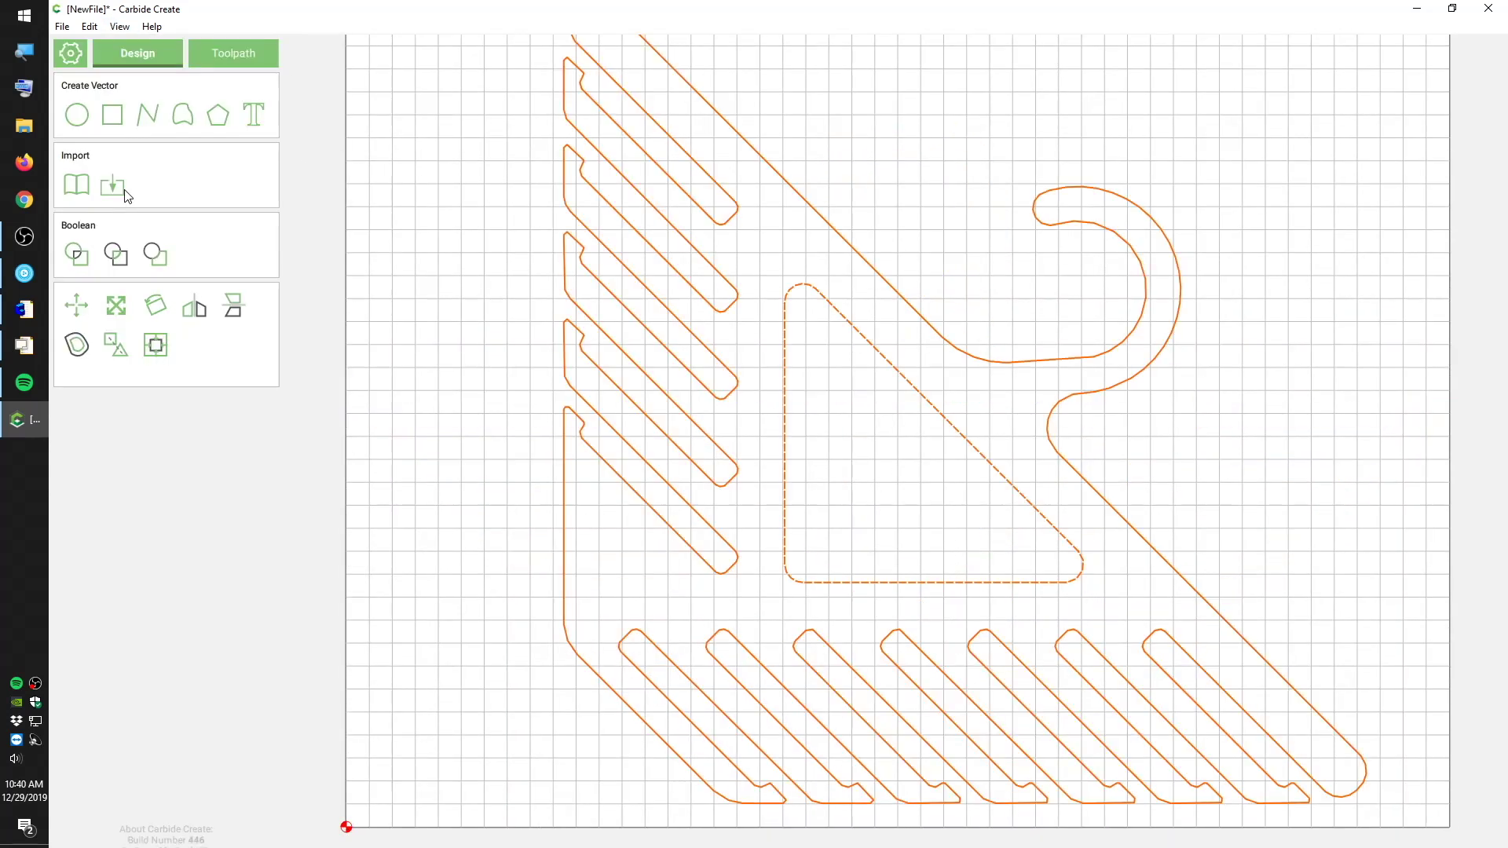
click(76, 305)
text(0)
double_click(212, 104)
text(0)
click(229, 209)
scroll(744, 334, down, 1)
Step: Add an Inside/Left contour named Inner Cutout on the triangle, with 0.063 tool stepover
click(234, 53)
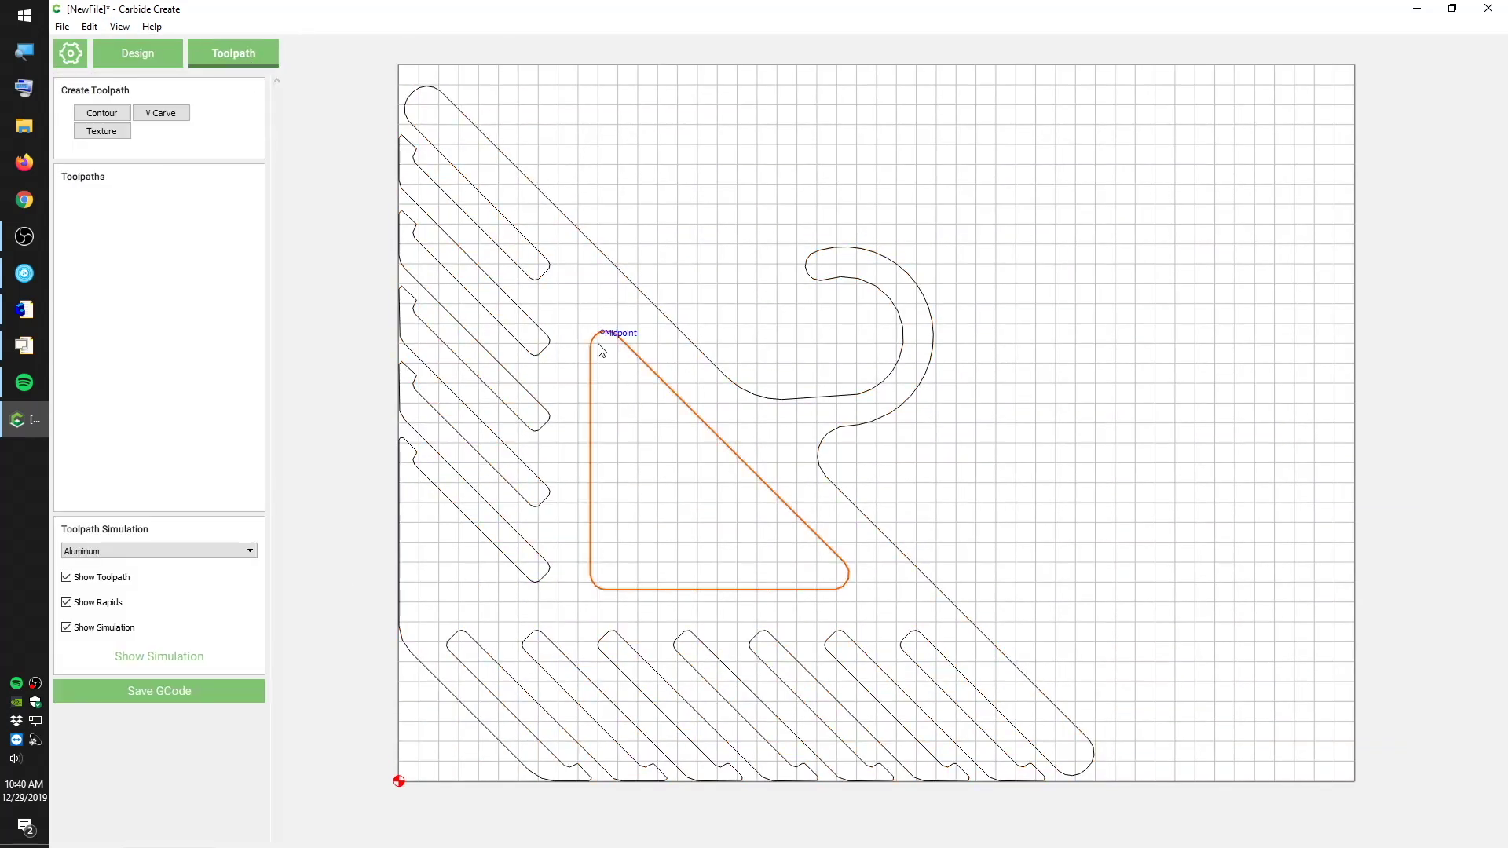
click(99, 115)
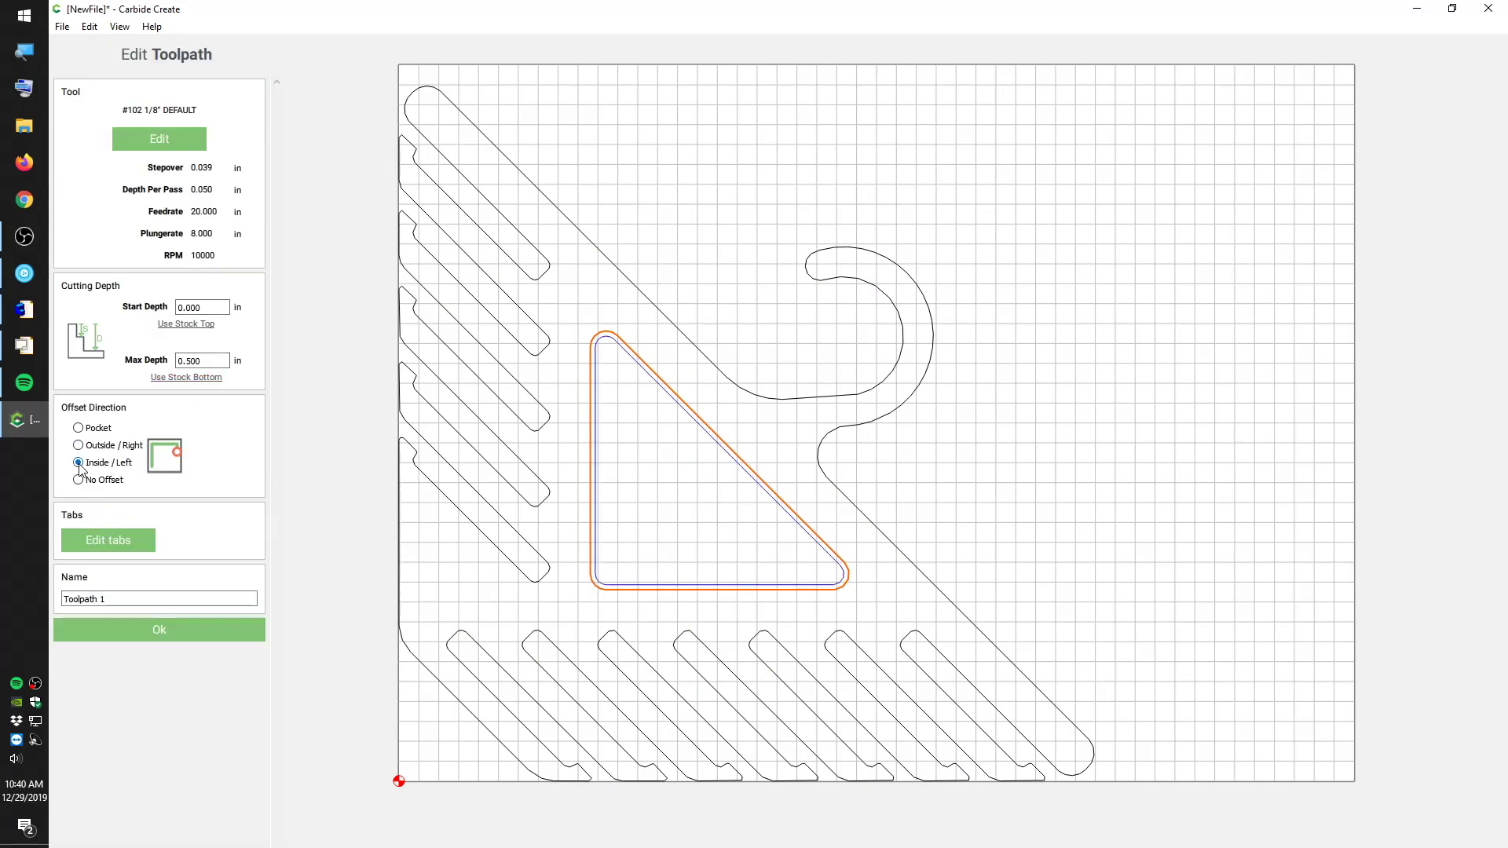
click(159, 138)
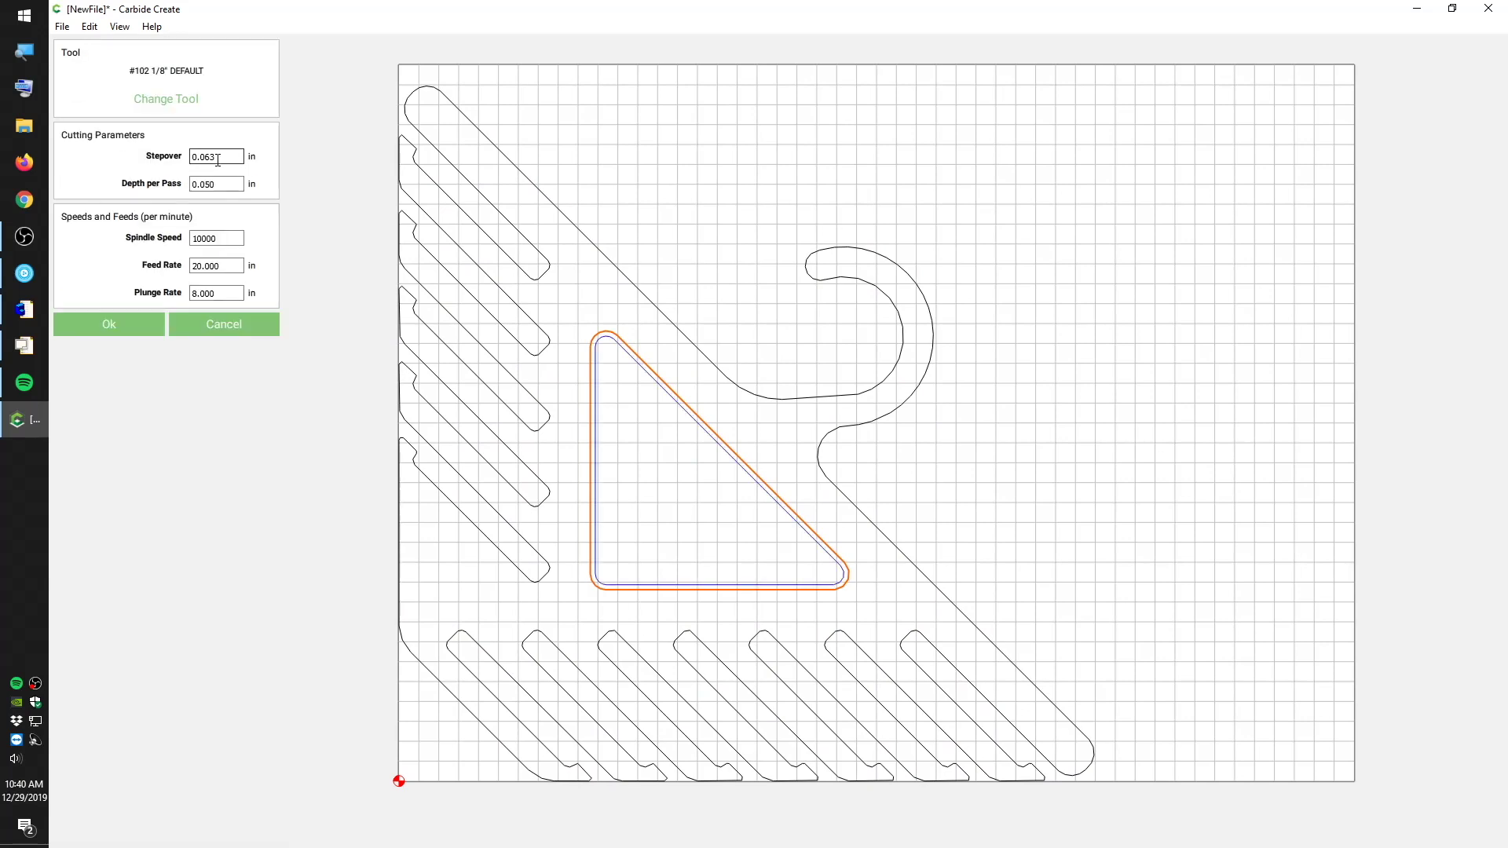
click(108, 326)
drag(252, 599, 63, 598)
text(Inner Cutout)
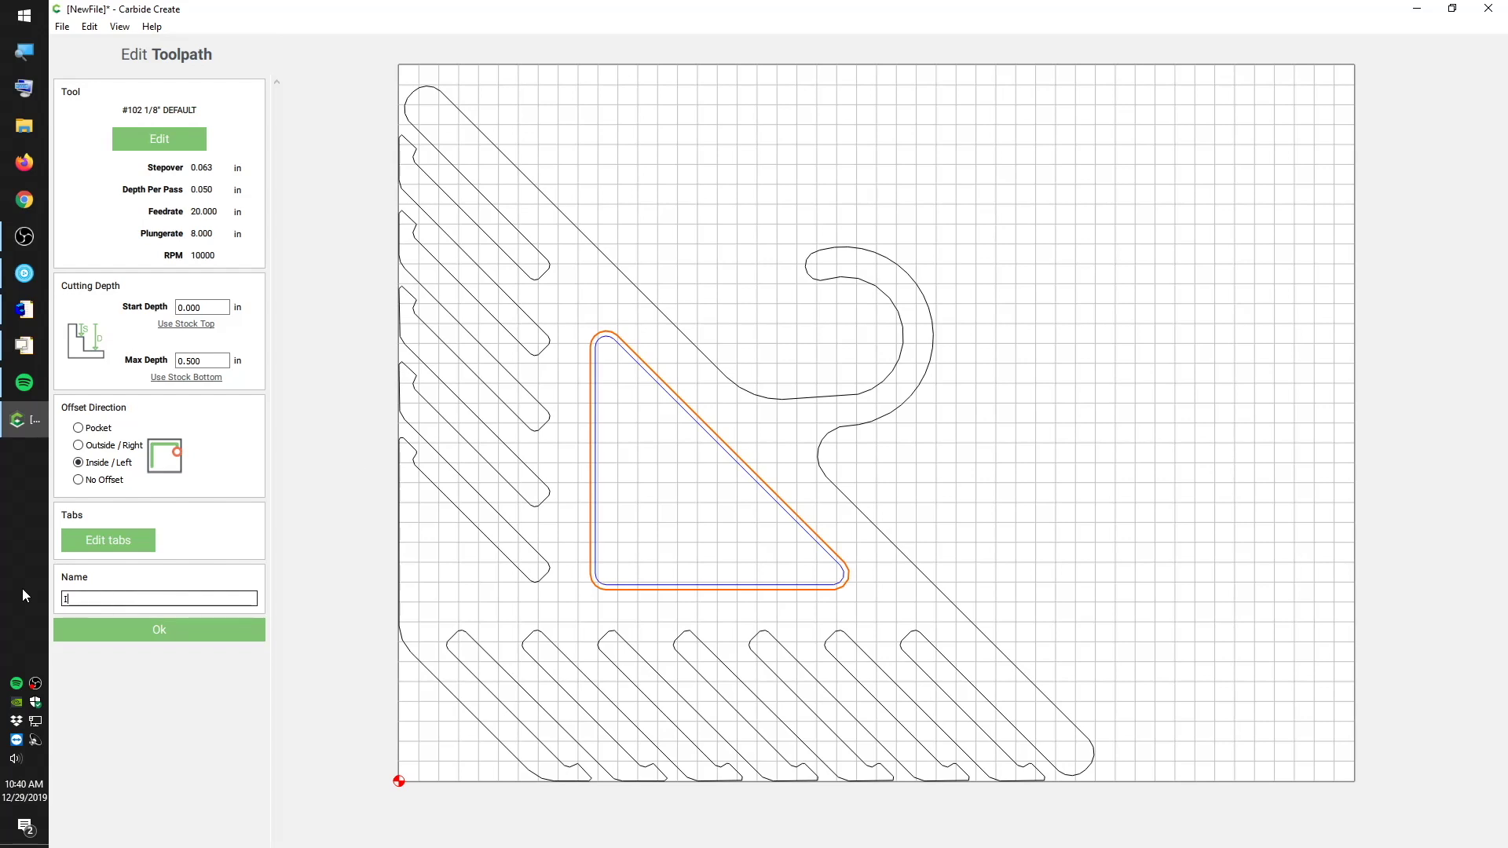
click(160, 629)
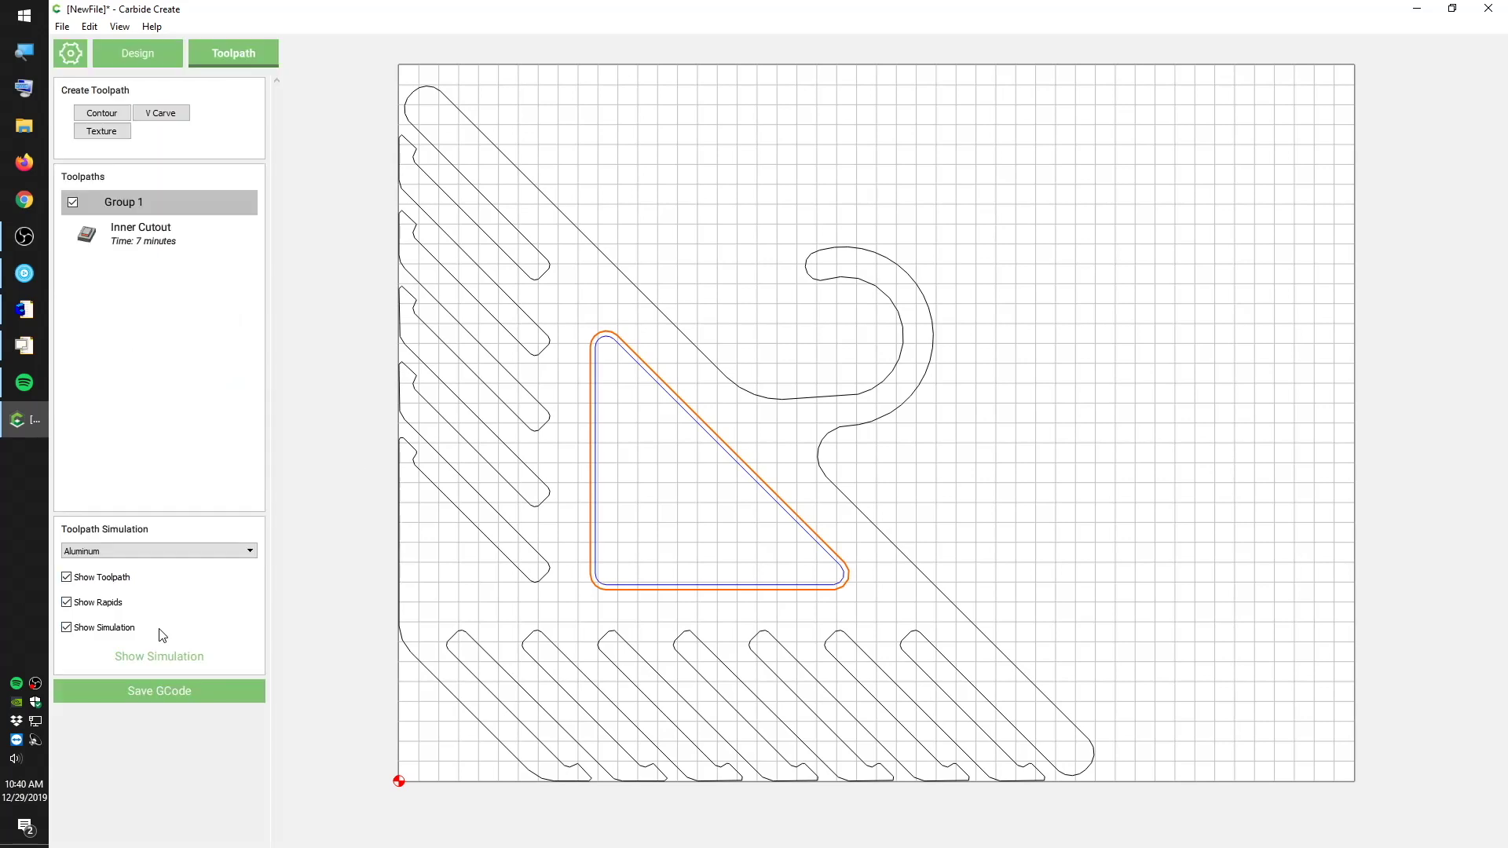
Step: Add an Outside/Right contour named Outer Cutout, 0.5 in deep, around the hanger outline
click(286, 452)
click(500, 146)
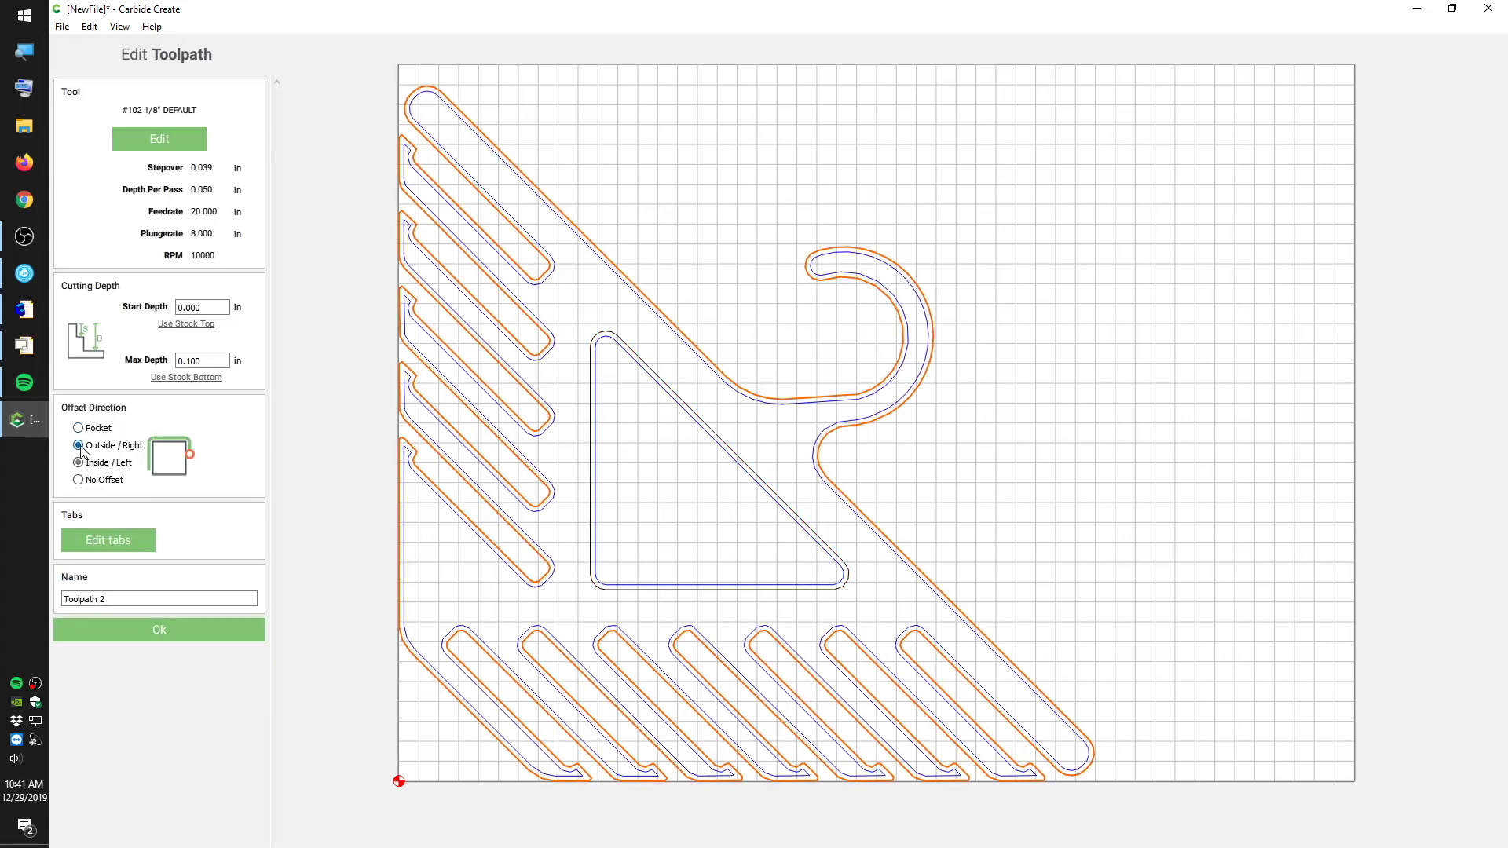
click(78, 445)
triple_click(157, 599)
text(Outer Cutout)
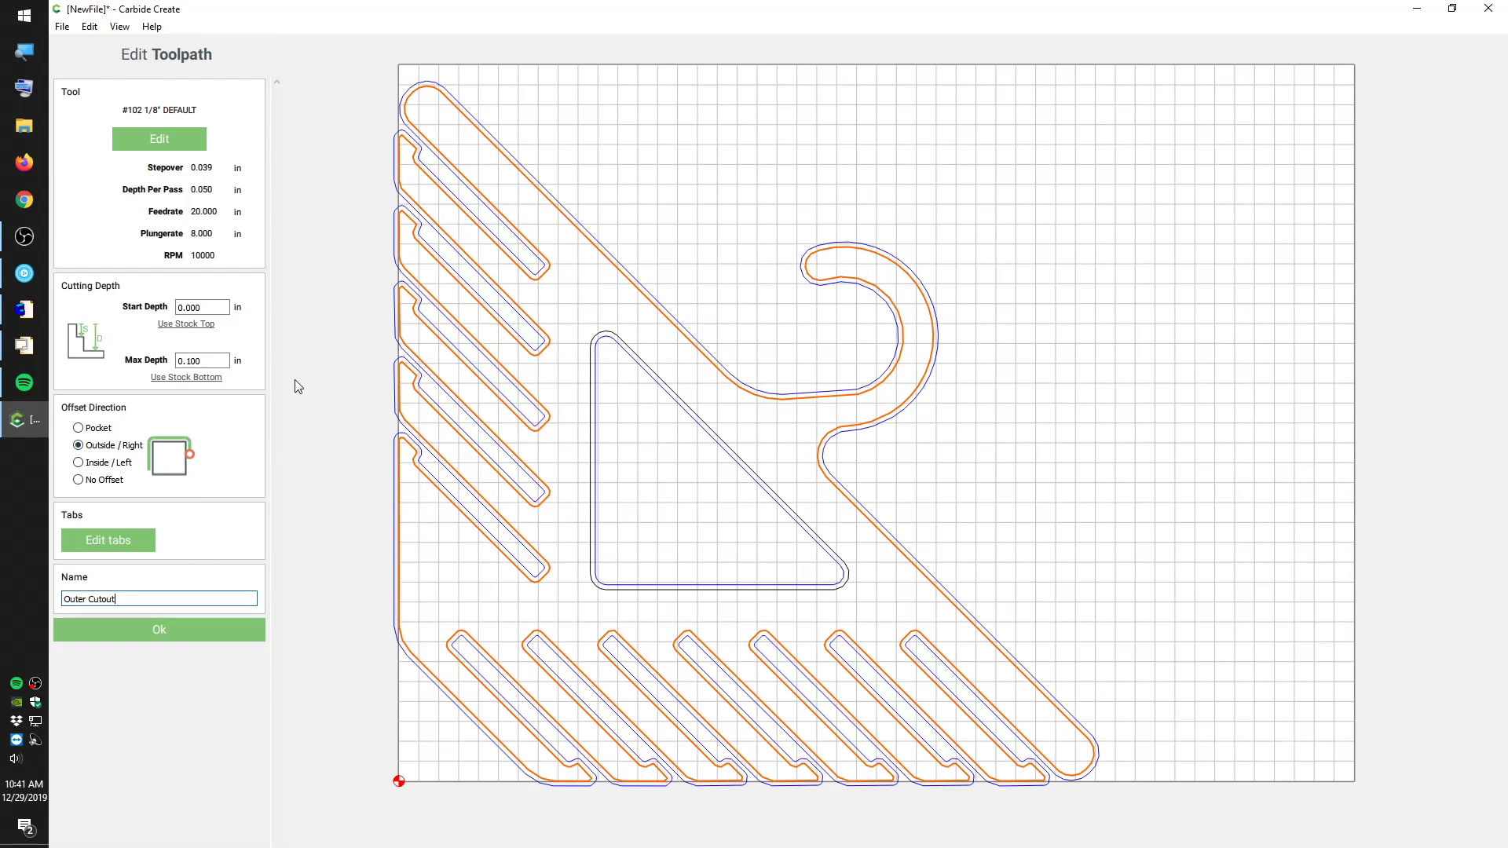
click(160, 633)
Step: Set the Outer Cutout tool's spindle speed to 18000 and feed rate to 36
double_click(142, 271)
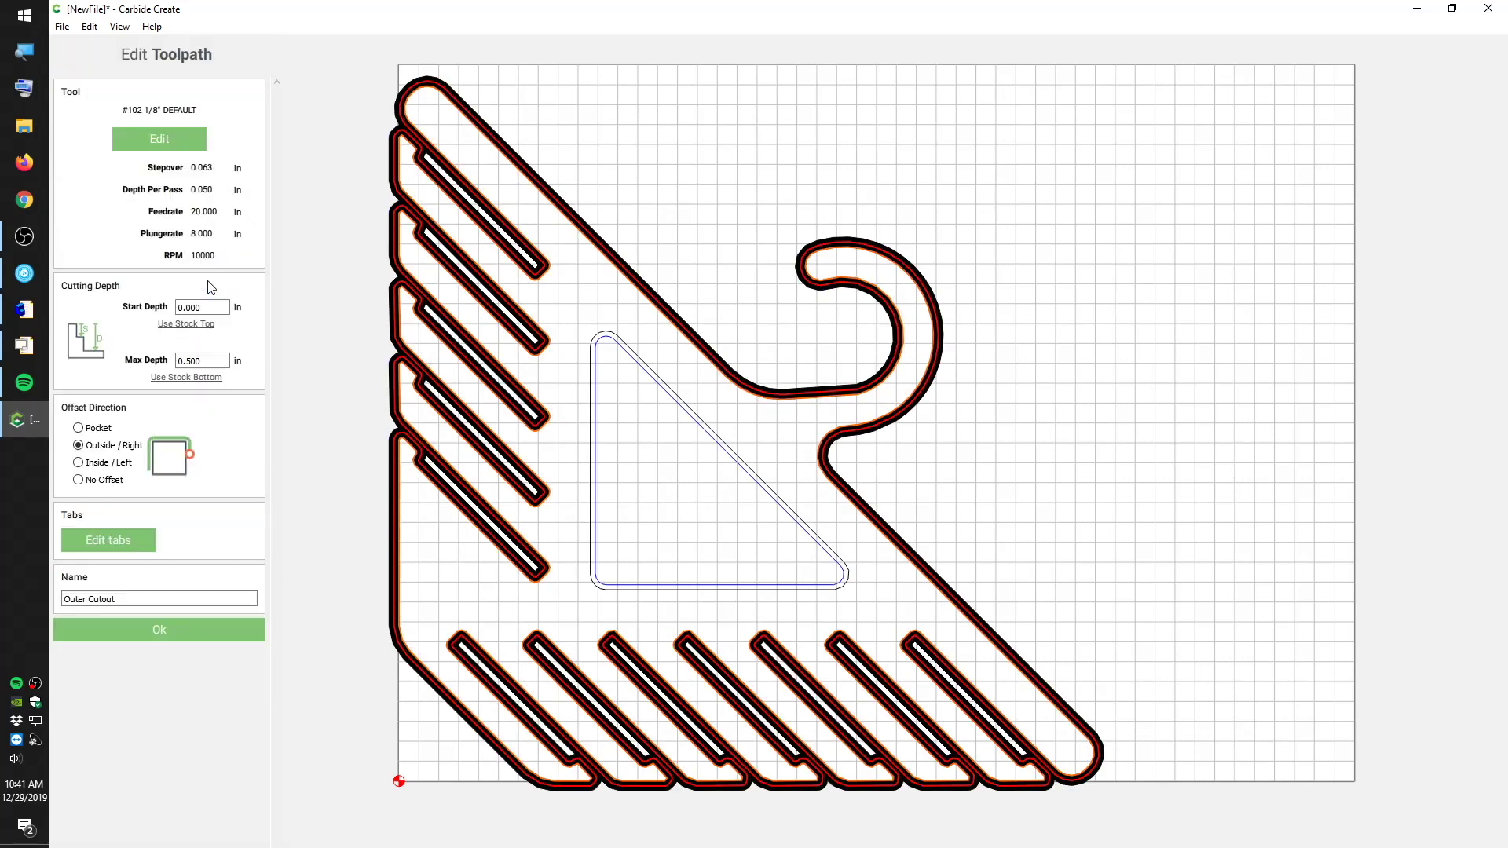
click(154, 138)
double_click(201, 239)
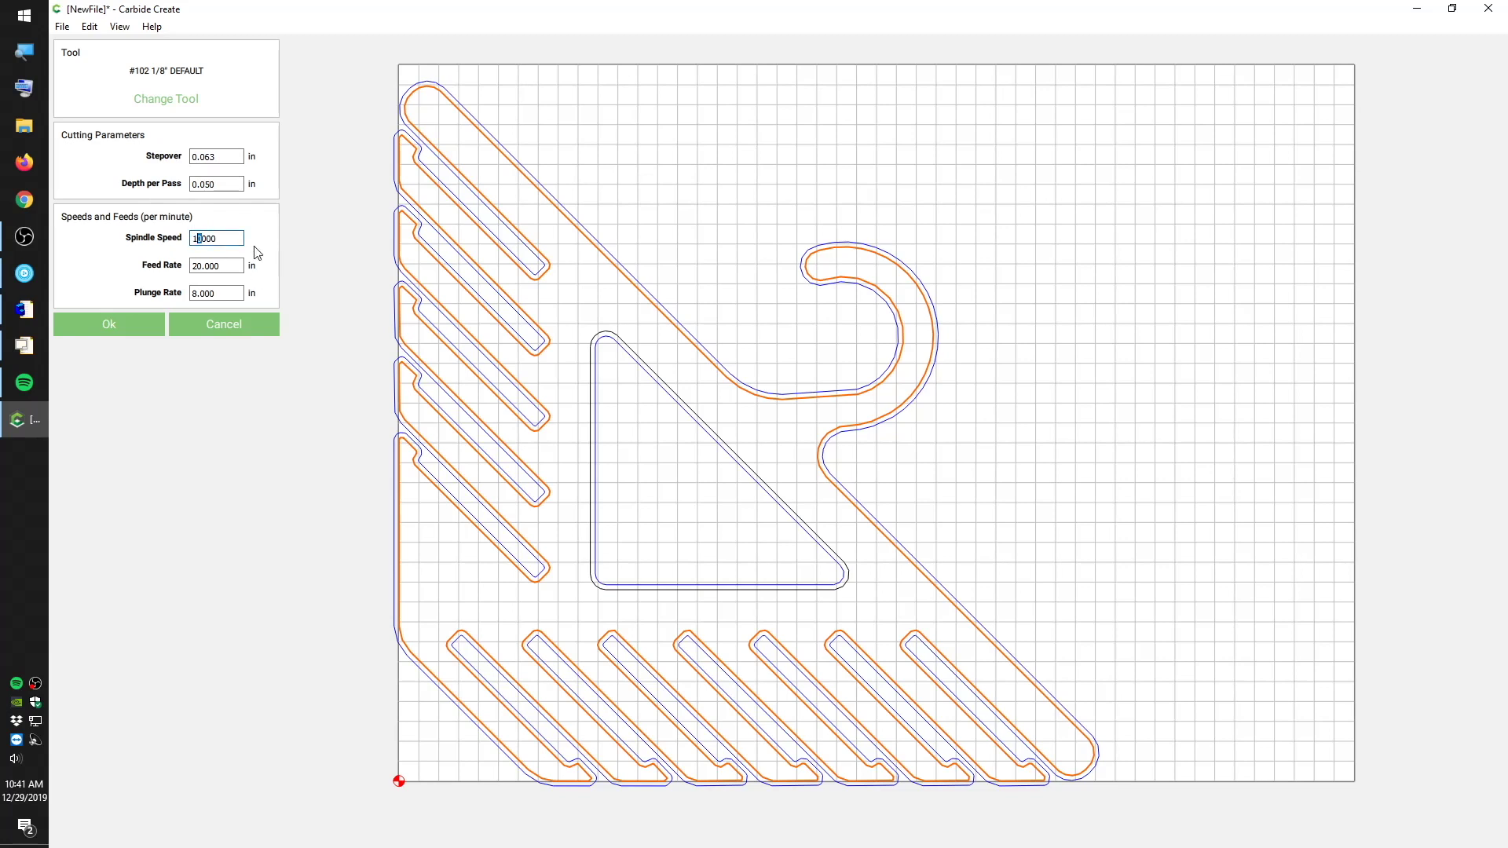
double_click(198, 266)
text(36)
double_click(195, 293)
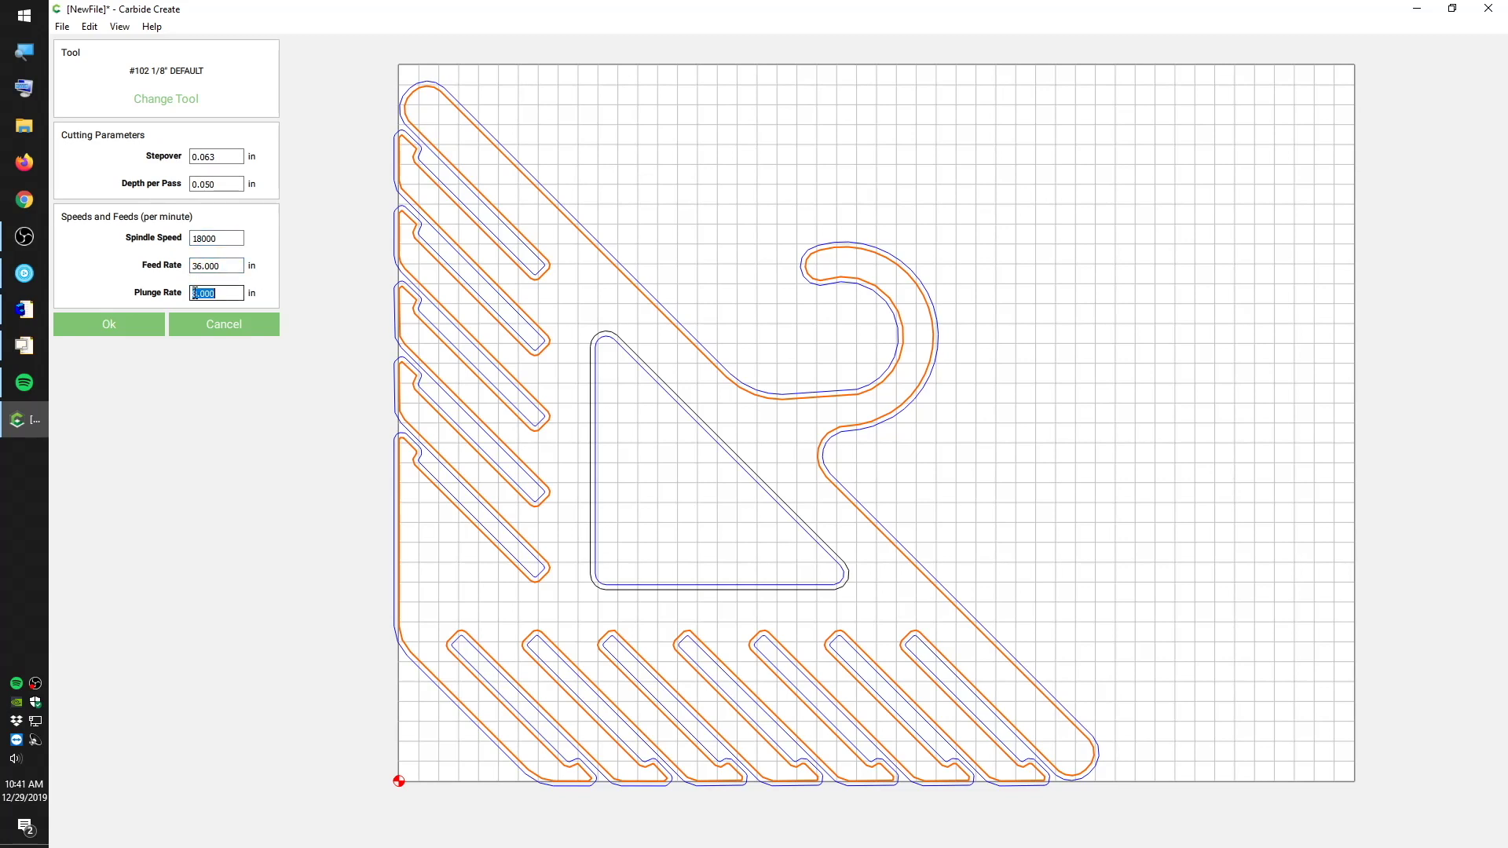